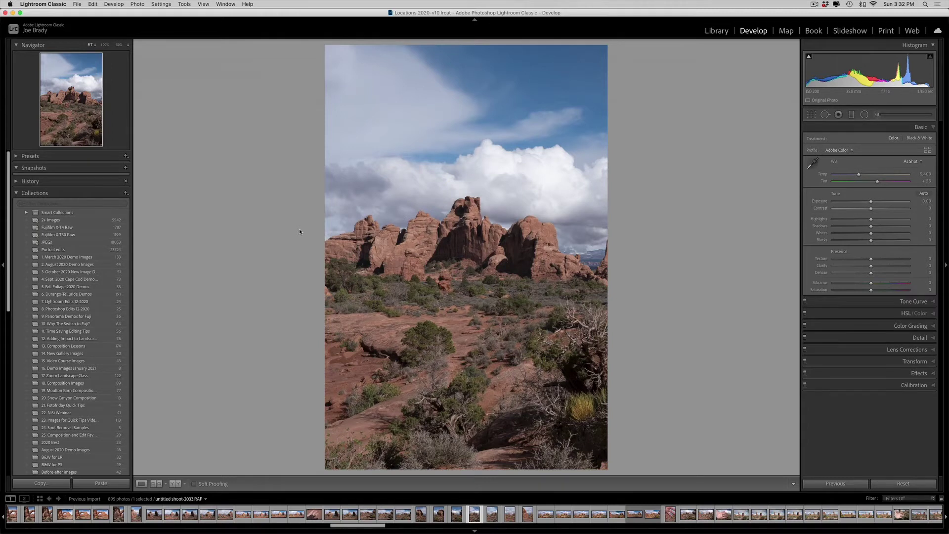
- Browse the neighbouring photos in the series and return to the red-rock formation shot
{"action": "key", "text": "Left"}
{"action": "key", "text": "Left"}
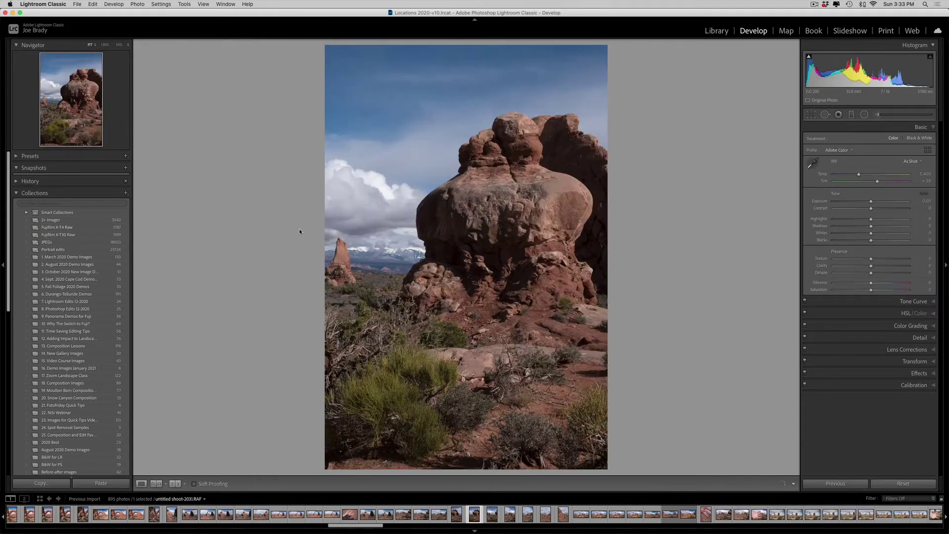
{"action": "key", "text": "Left"}
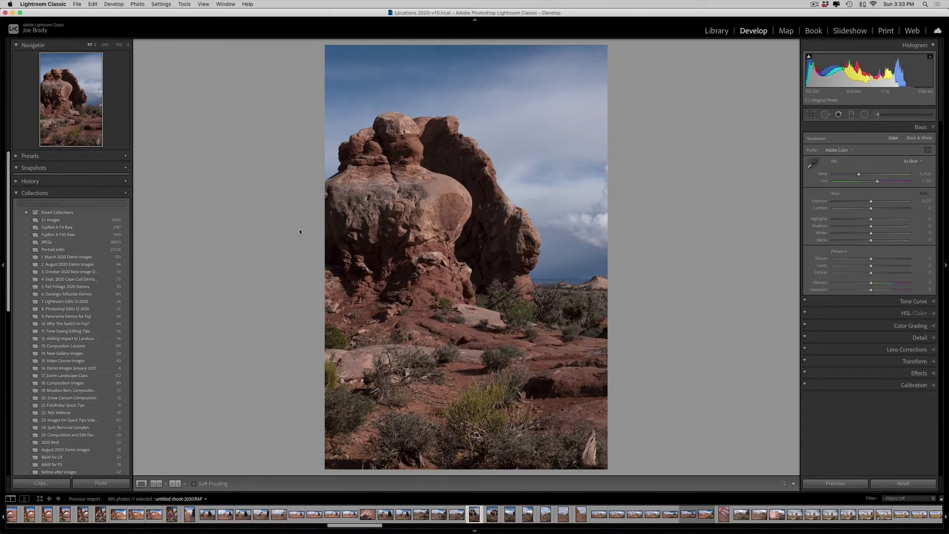
{"action": "key", "text": "Right"}
{"action": "key", "text": "Right"}
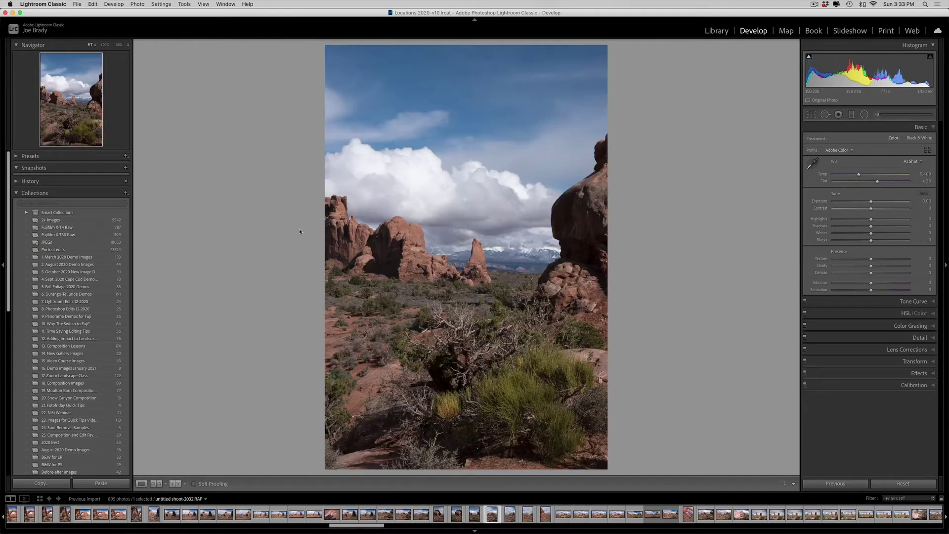
{"action": "key", "text": "Right"}
{"action": "key", "text": "Right"}
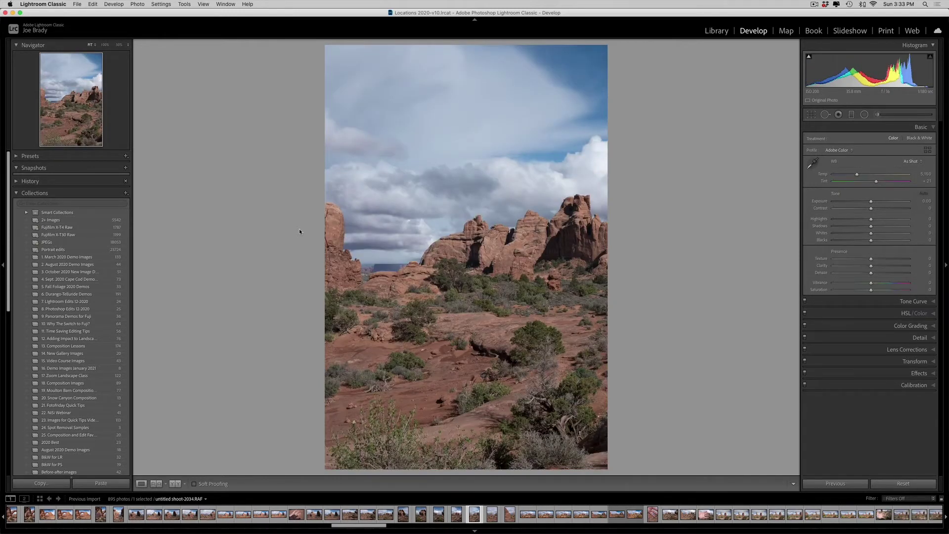
{"action": "key", "text": "Right"}
{"action": "key", "text": "Right"}
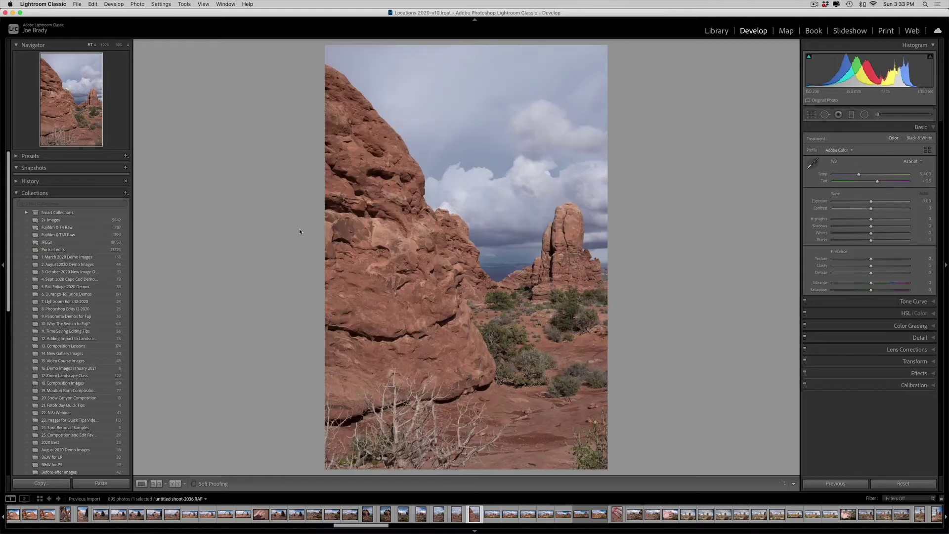
{"action": "key", "text": "Left"}
{"action": "key", "text": "Left"}
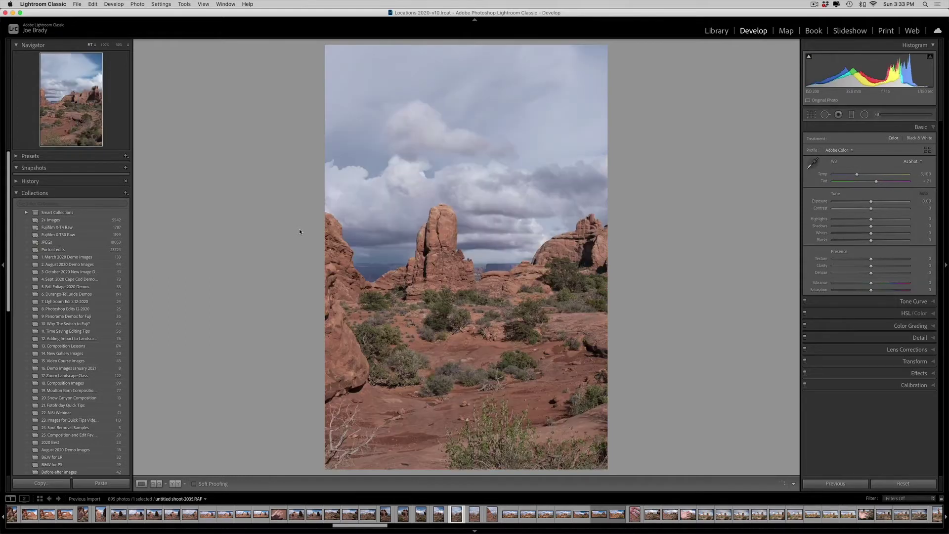
{"action": "key", "text": "Left"}
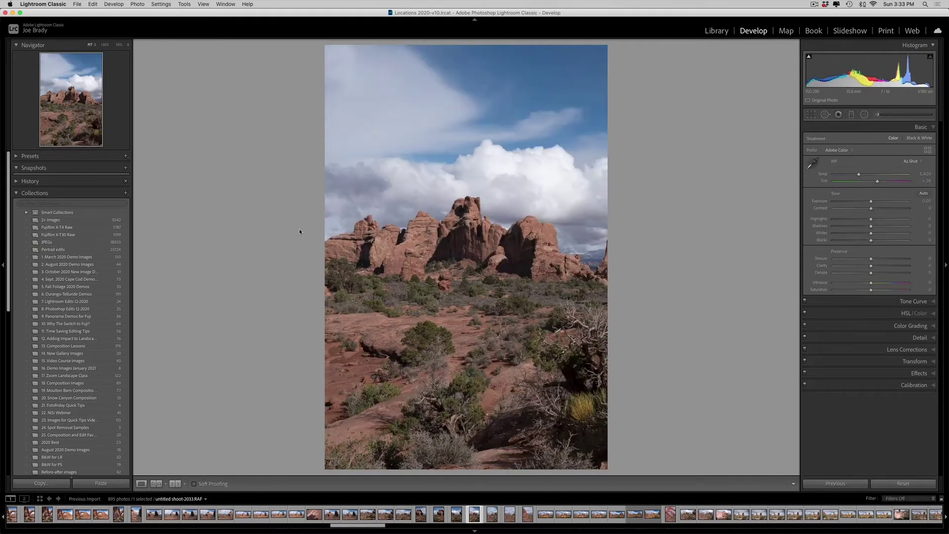
{"action": "key", "text": "Left"}
{"action": "key", "text": "Left"}
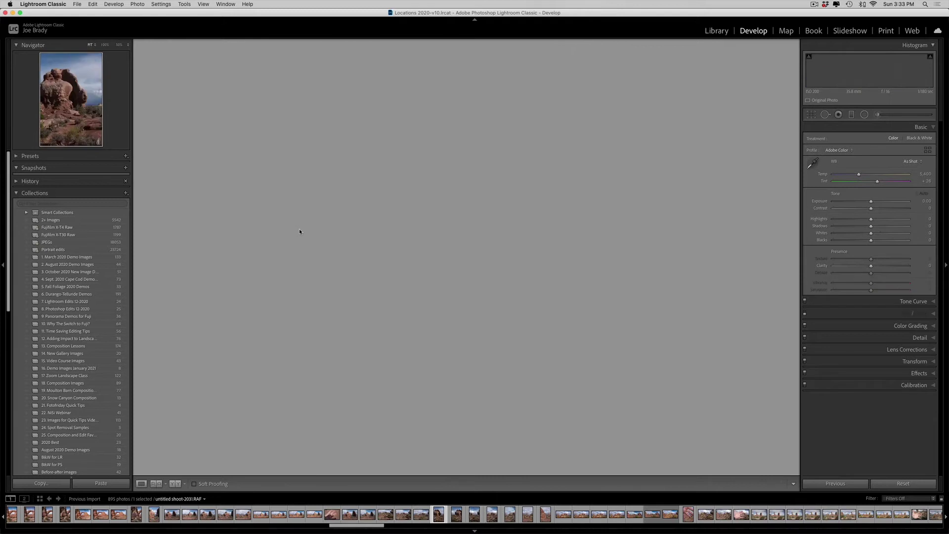
{"action": "key", "text": "Left"}
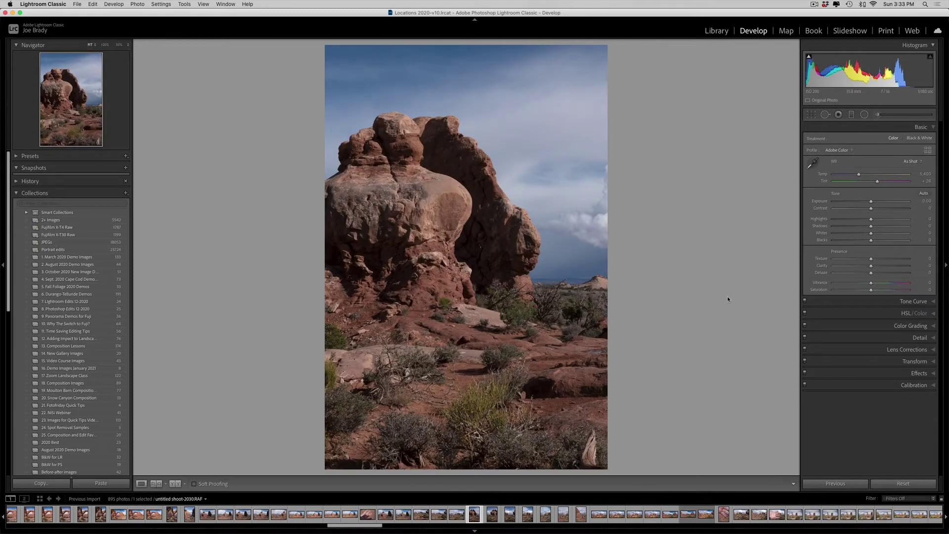
{"action": "key", "text": "Right"}
{"action": "key", "text": "Right"}
{"action": "key", "text": "Right"}
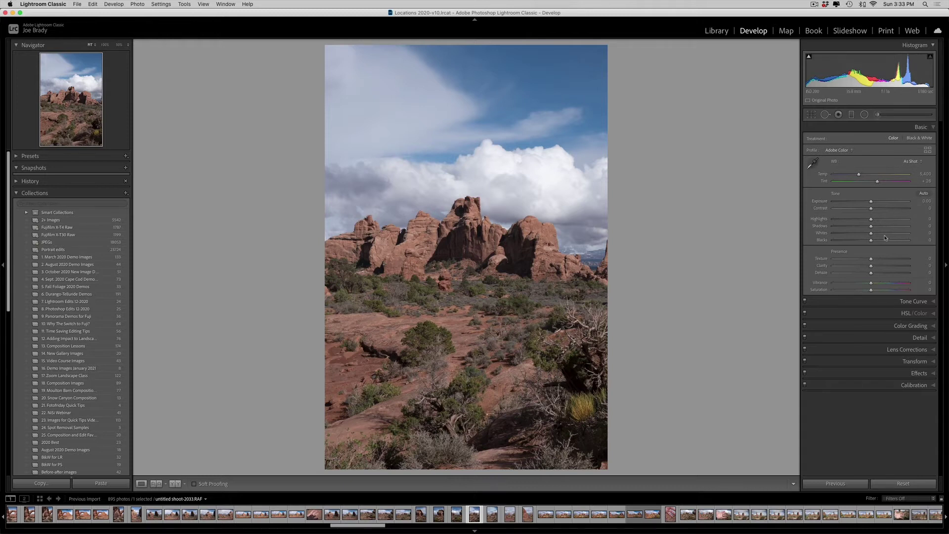
- Set Shadows +100, Highlights -24, Exposure +0.15, Texture +19, Clarity +14, Vibrance +10, Saturation +23
{"action": "left_click_drag", "start_coordinate": [871, 228], "coordinate": [915, 228]}
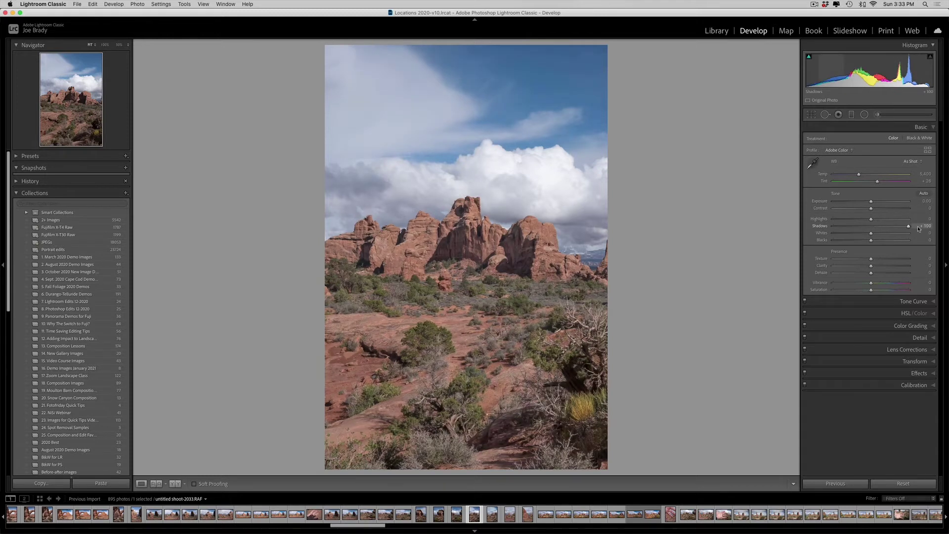
{"action": "left_click", "coordinate": [878, 290]}
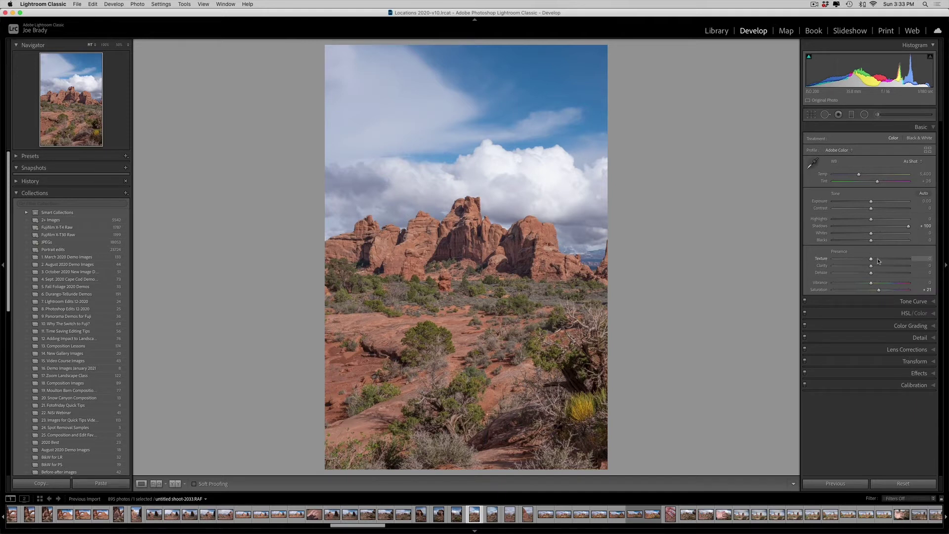
{"action": "left_click", "coordinate": [878, 261]}
{"action": "left_click", "coordinate": [876, 265]}
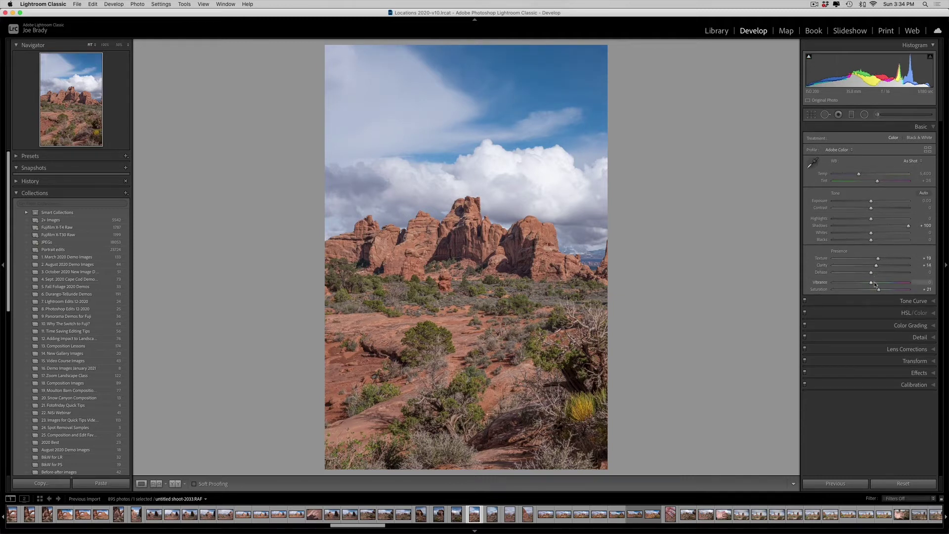
{"action": "left_click", "coordinate": [874, 284]}
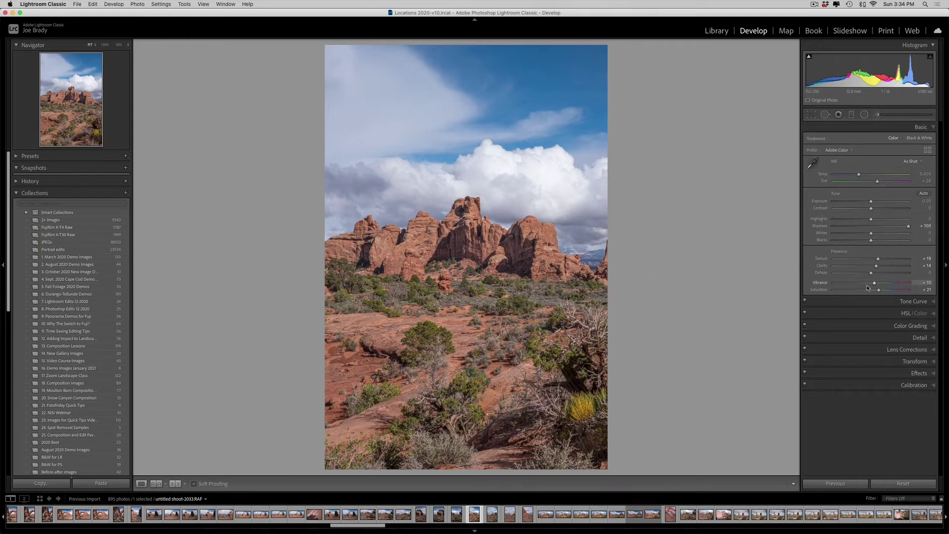
{"action": "left_click_drag", "start_coordinate": [876, 292], "coordinate": [879, 292]}
{"action": "mouse_move", "coordinate": [871, 219]}
{"action": "left_mouse_down"}
{"action": "mouse_move", "coordinate": [862, 221]}
{"action": "mouse_move", "coordinate": [873, 202]}
{"action": "left_mouse_up"}
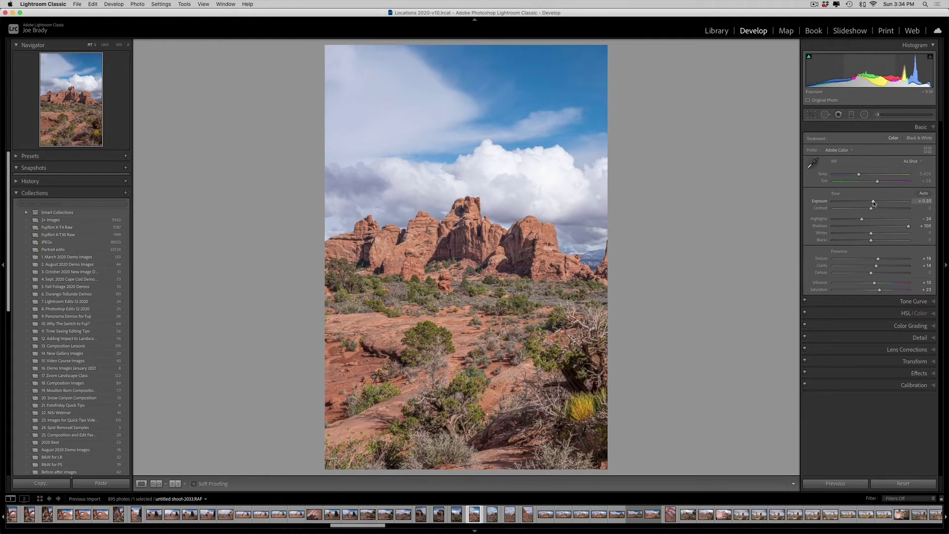
{"action": "left_click_drag", "start_coordinate": [873, 203], "coordinate": [872, 203]}
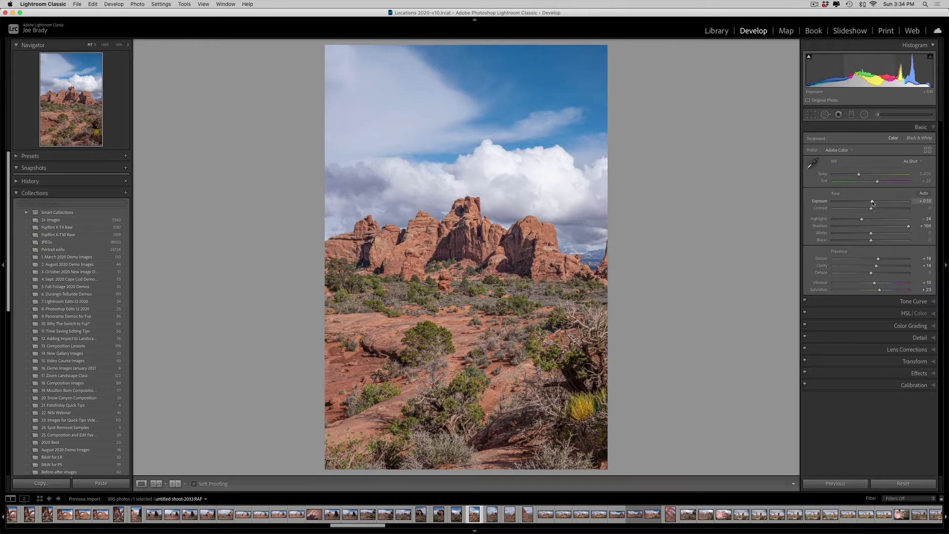
{"action": "left_click", "coordinate": [527, 519], "text": "shift"}
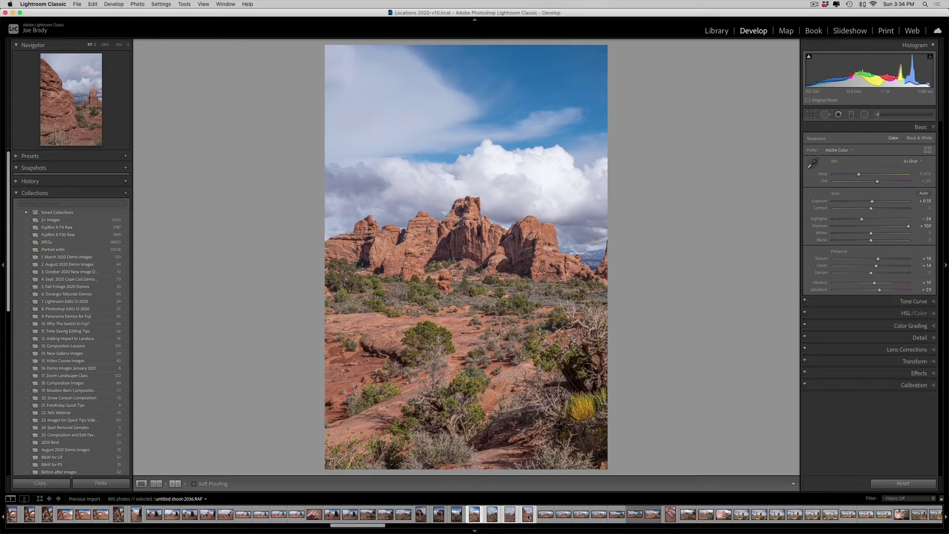
- Select seven filmstrip photos and Synchronize them with every setting checked
{"action": "left_click", "coordinate": [421, 517], "text": "shift"}
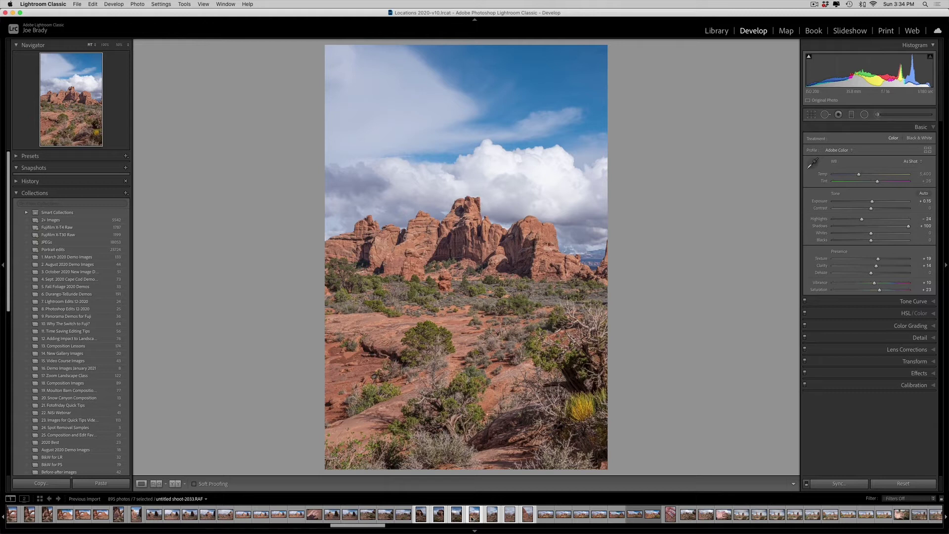
{"action": "left_click", "coordinate": [836, 483]}
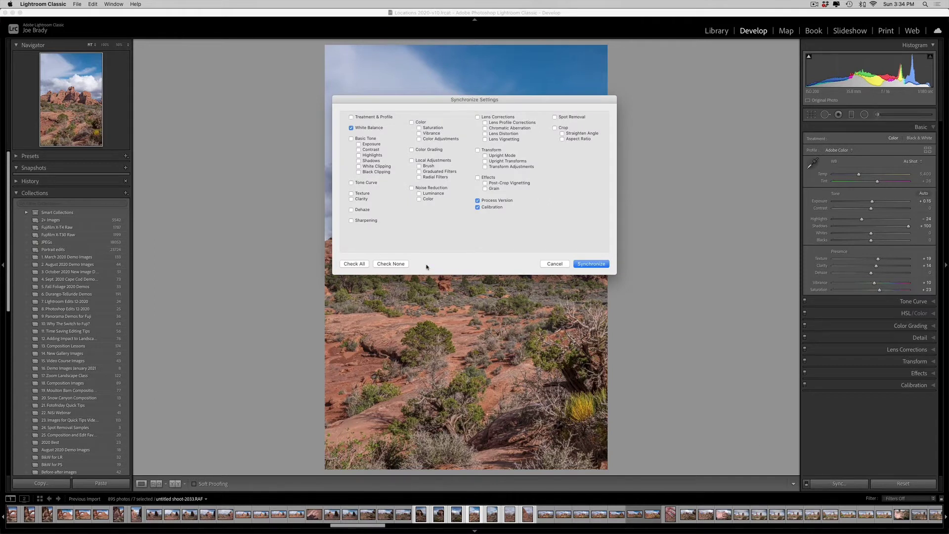
{"action": "left_click", "coordinate": [356, 264]}
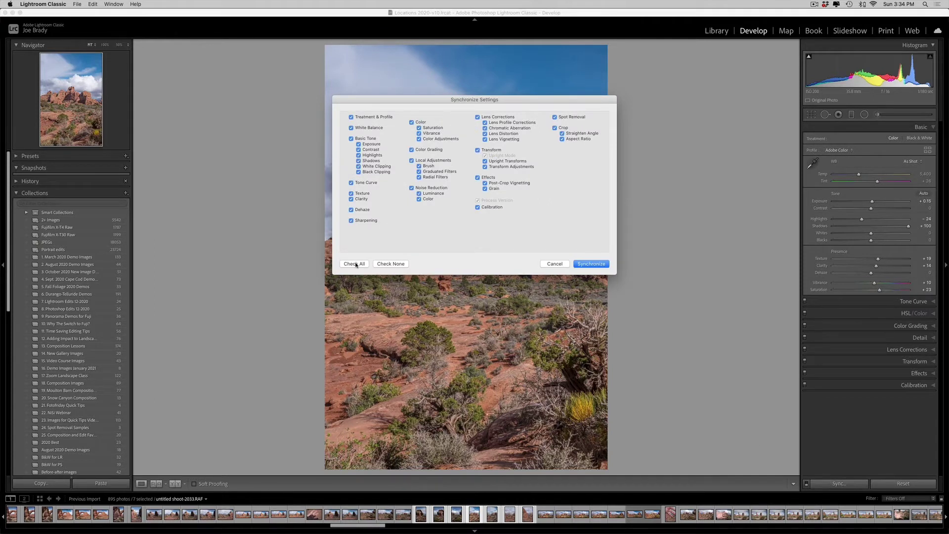
{"action": "left_click", "coordinate": [591, 263]}
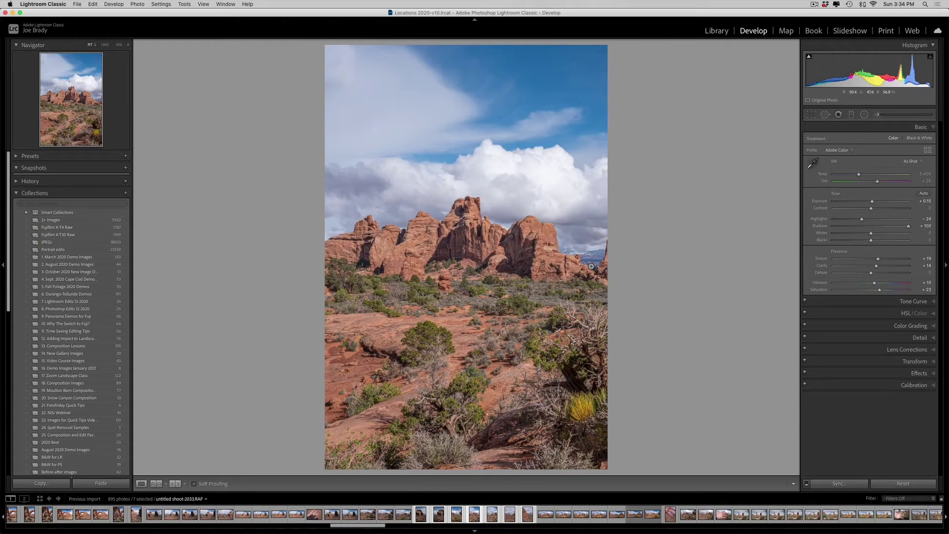
- Check the synced edits on earlier shots, then step forward to the last photo, shoot-2036
{"action": "key", "text": "Left"}
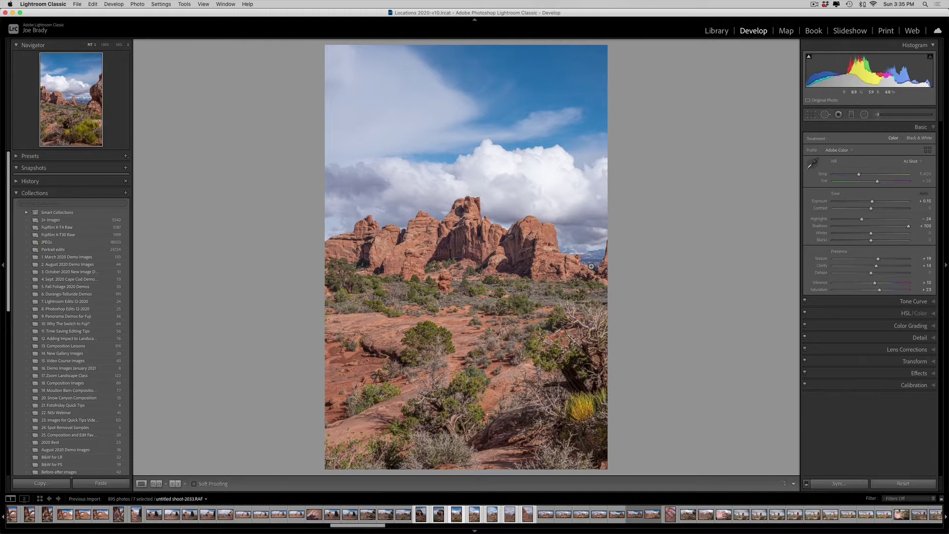
{"action": "key", "text": "Left"}
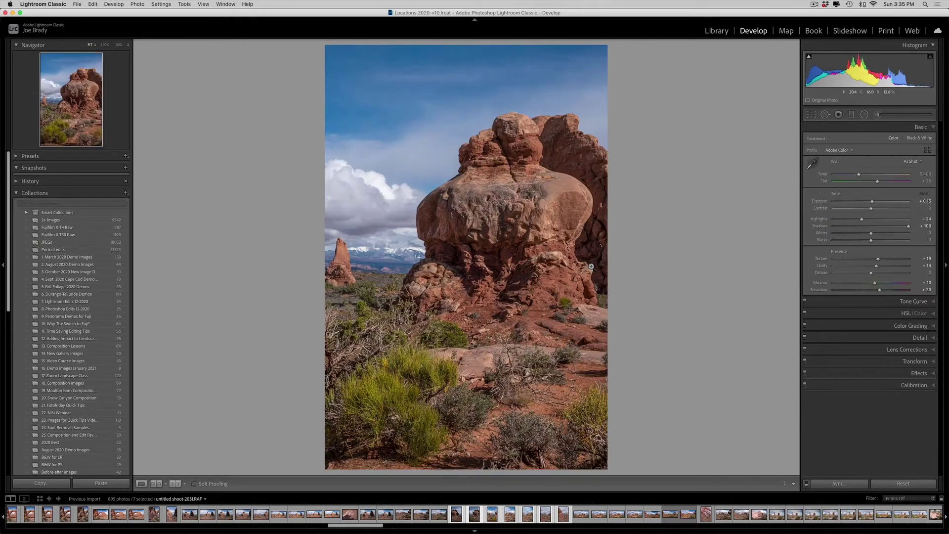
{"action": "key", "text": "Left"}
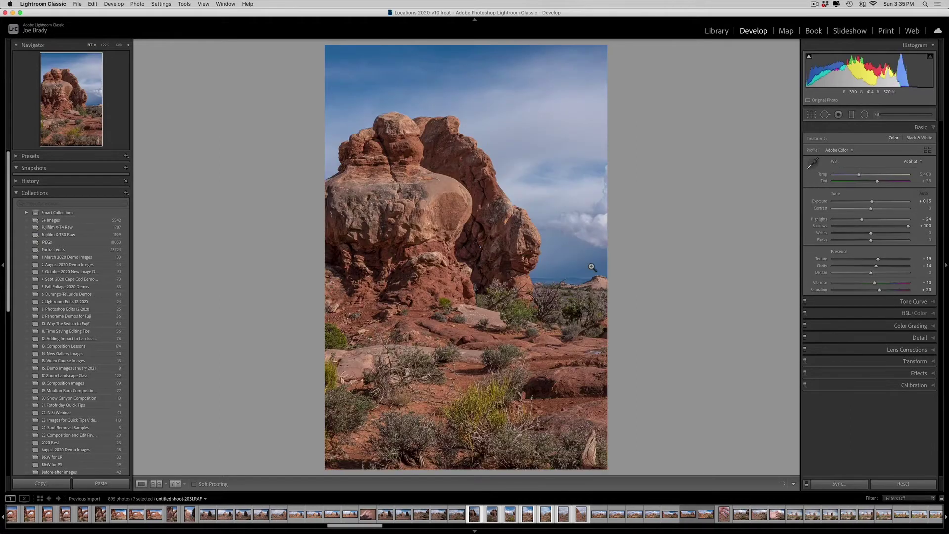
{"action": "key", "text": "Right"}
{"action": "key", "text": "Right"}
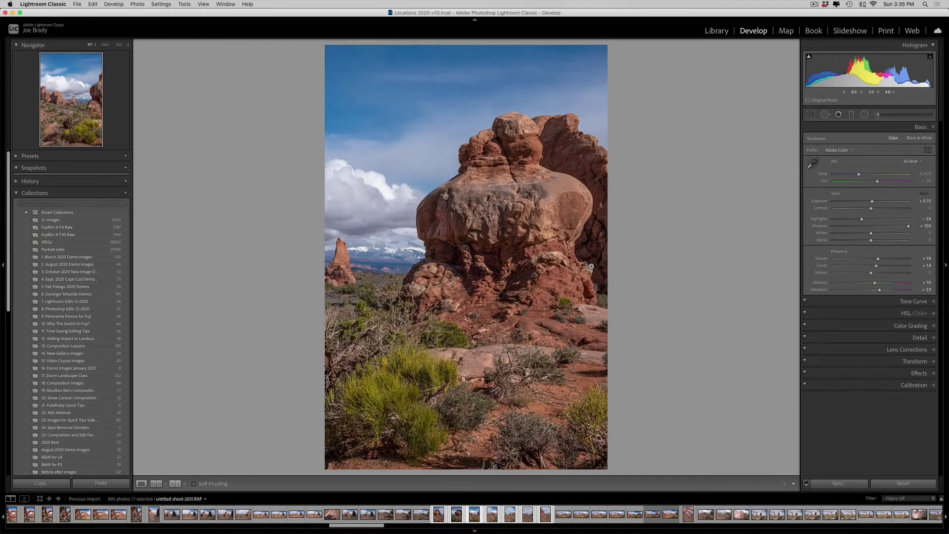
{"action": "key", "text": "Right"}
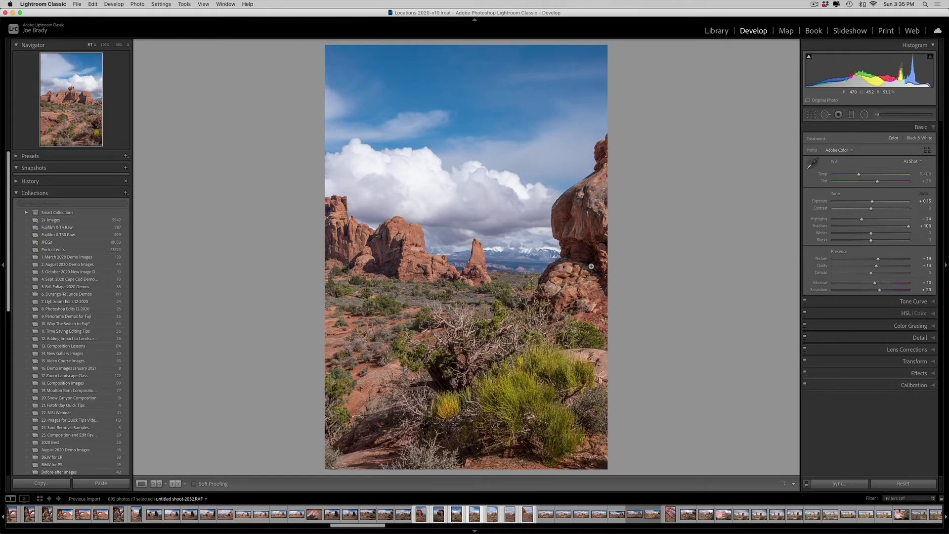
{"action": "key", "text": "Right"}
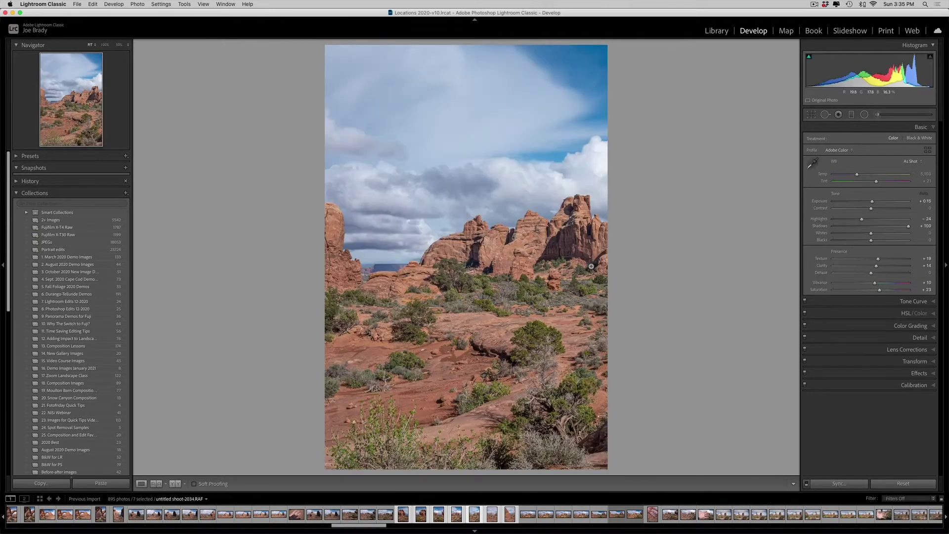
{"action": "key", "text": "Right"}
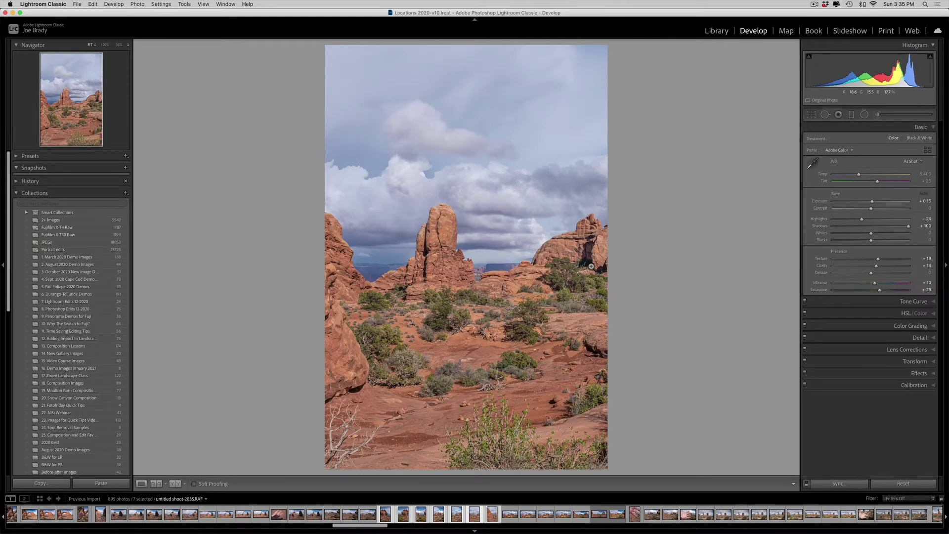
{"action": "key", "text": "Right"}
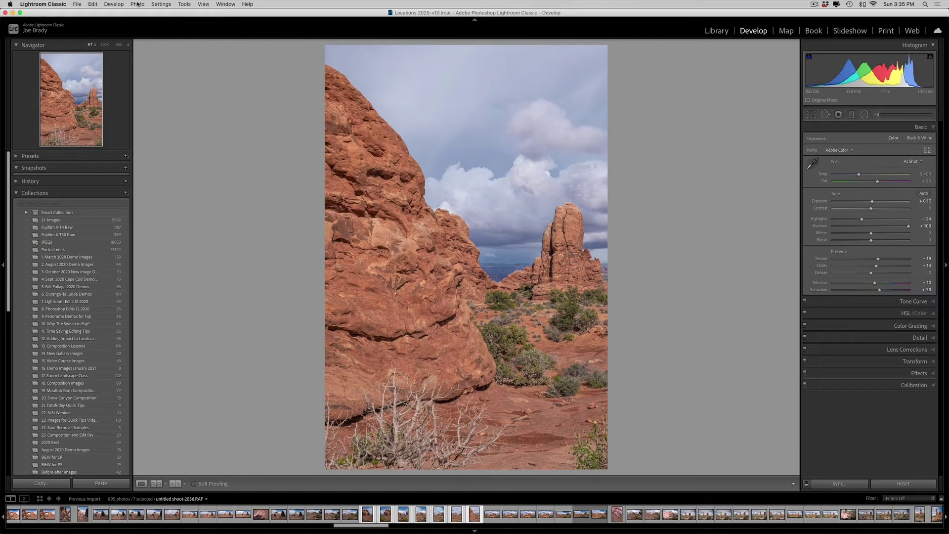
{"action": "left_click", "coordinate": [137, 3]}
- Merge the seven shots into a cylindrical panorama with Boundary Warp at 100
{"action": "mouse_move", "coordinate": [148, 50]}
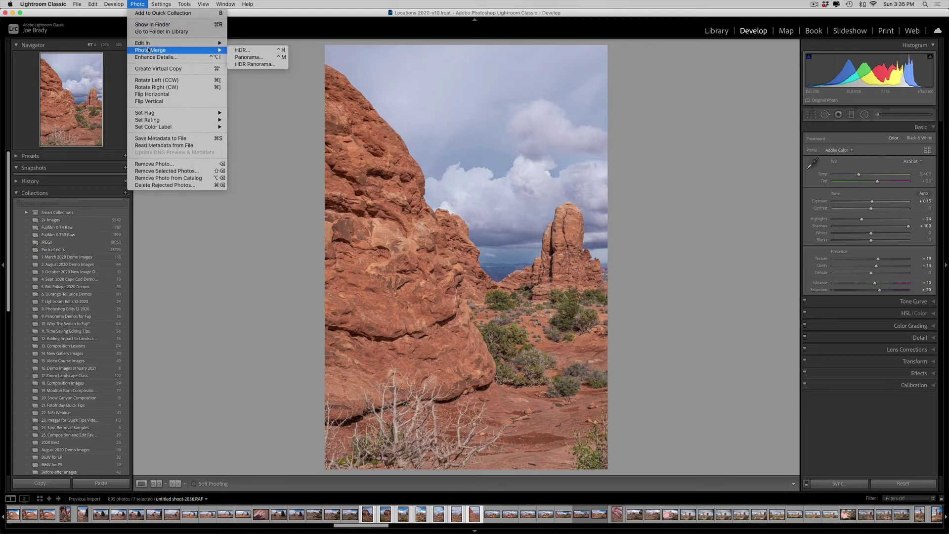
{"action": "left_click", "coordinate": [280, 57]}
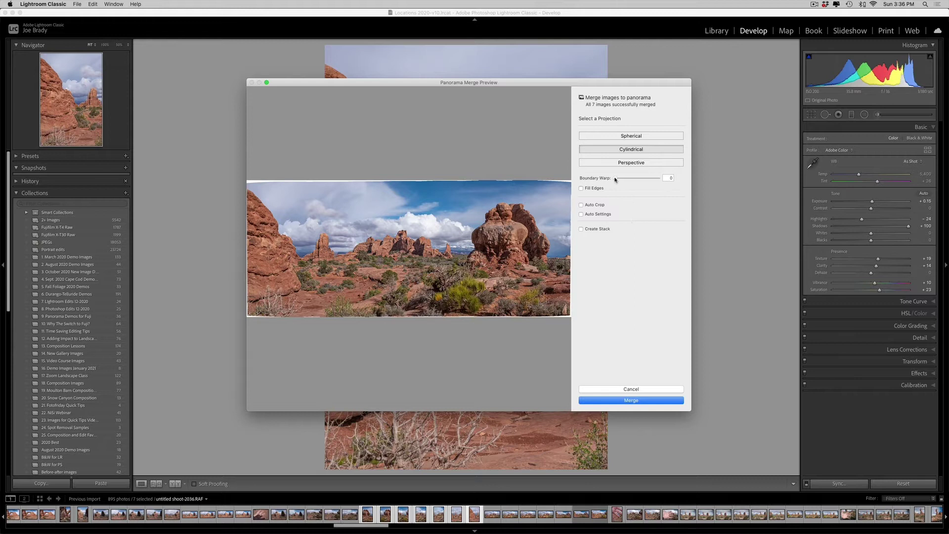
{"action": "left_click_drag", "start_coordinate": [615, 179], "coordinate": [666, 182]}
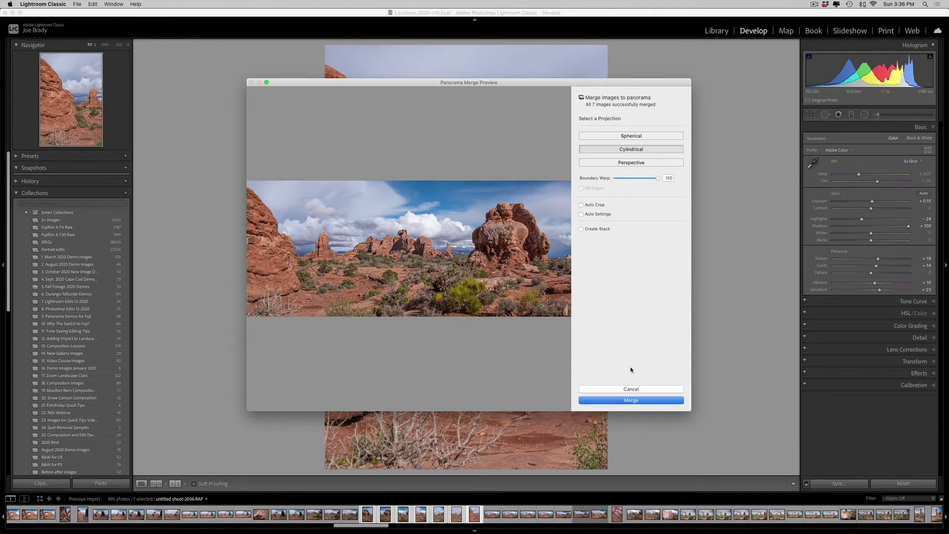
{"action": "key", "text": "Return"}
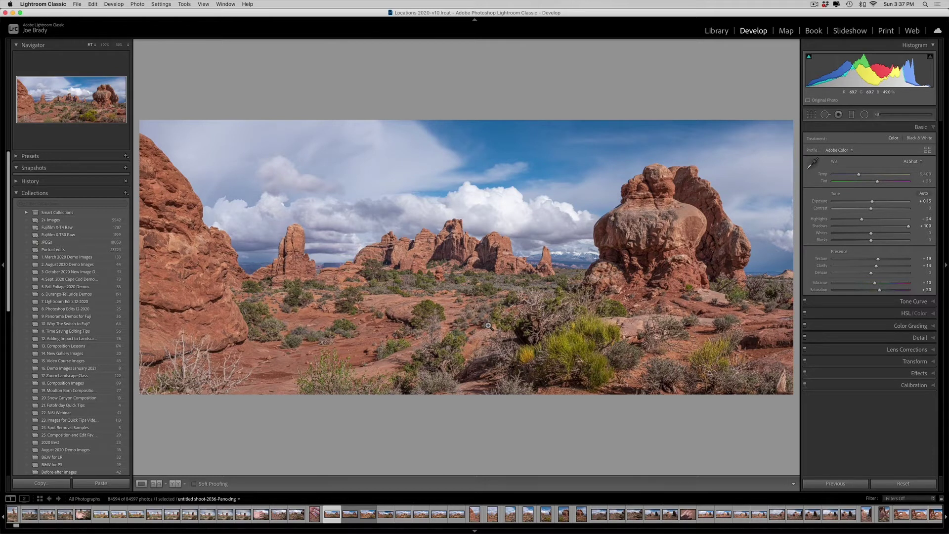
- Show the info overlay, then inspect the bush, desert ground and rock tower at 100%
{"action": "key", "text": "i"}
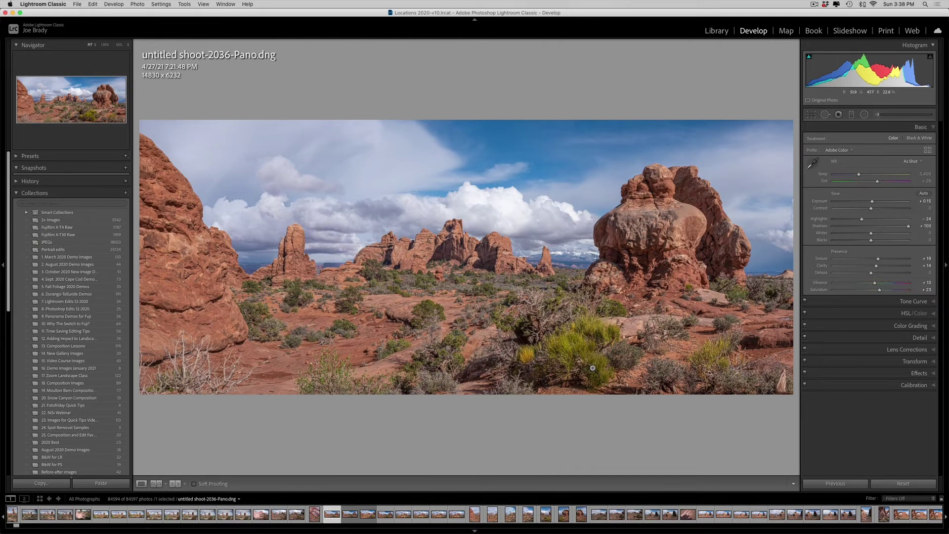
{"action": "left_click", "coordinate": [578, 366]}
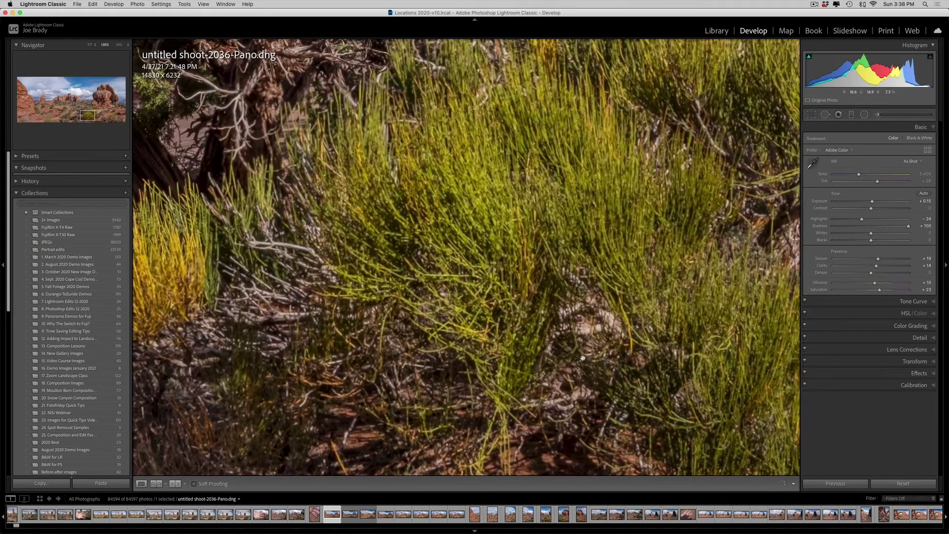
{"action": "left_click_drag", "start_coordinate": [583, 357], "coordinate": [739, 368]}
{"action": "left_click_drag", "start_coordinate": [473, 312], "coordinate": [738, 474]}
{"action": "left_click_drag", "start_coordinate": [566, 378], "coordinate": [756, 413]}
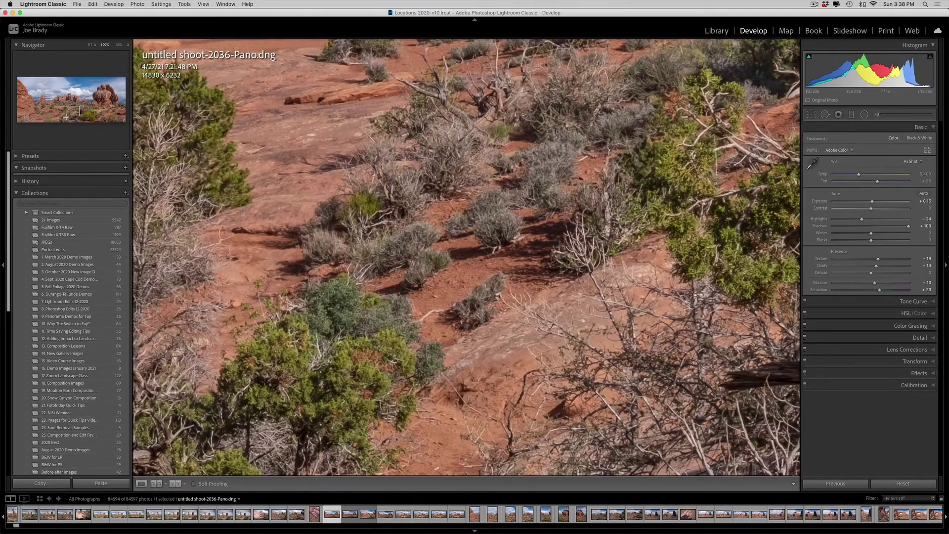
{"action": "left_click", "coordinate": [70, 97]}
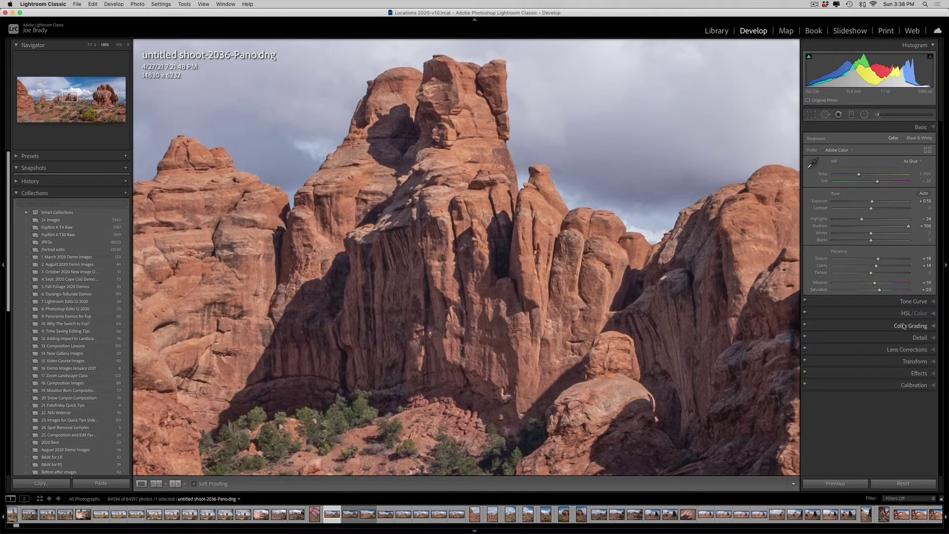
- Set sharpening Amount to about 85 and Masking to about 69, then fit the panorama in view
{"action": "left_click", "coordinate": [918, 338]}
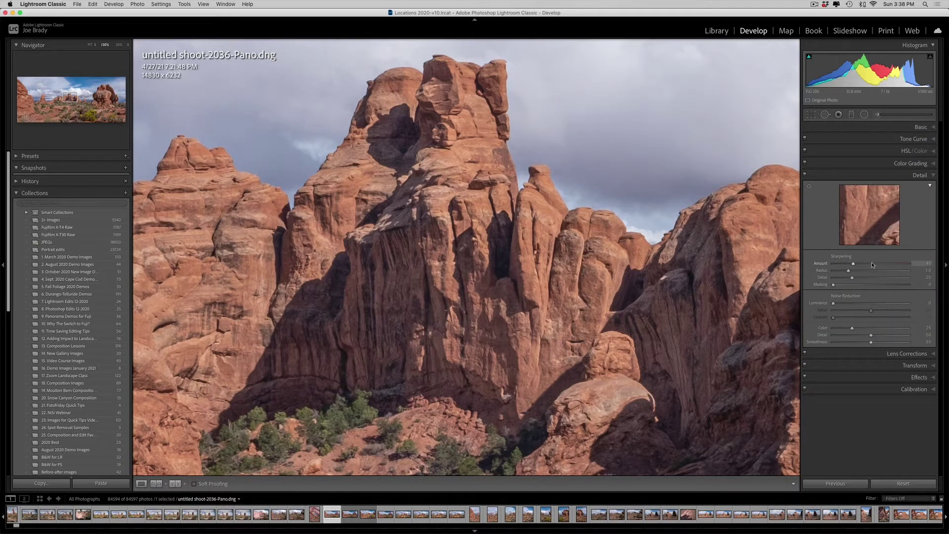
{"action": "left_click_drag", "start_coordinate": [854, 265], "coordinate": [874, 266]}
{"action": "left_click_drag", "start_coordinate": [875, 267], "coordinate": [875, 266]}
{"action": "left_click", "coordinate": [834, 285], "text": "alt"}
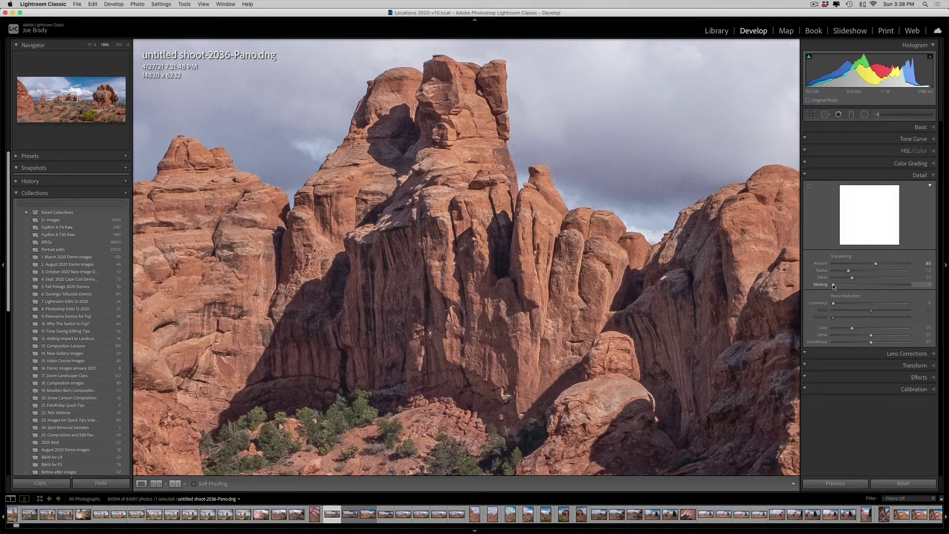
{"action": "left_click_drag", "start_coordinate": [834, 285], "coordinate": [878, 285]}
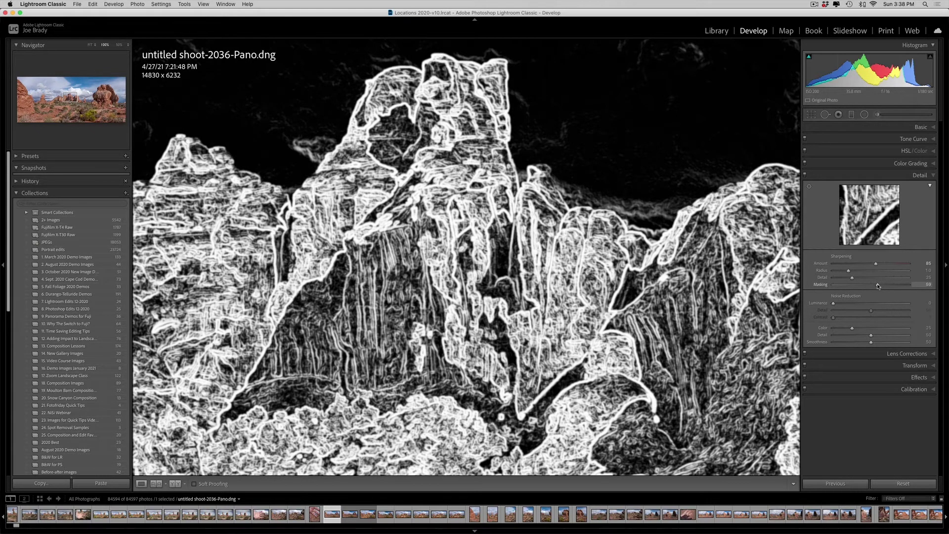
{"action": "left_click_drag", "start_coordinate": [877, 286], "coordinate": [878, 285]}
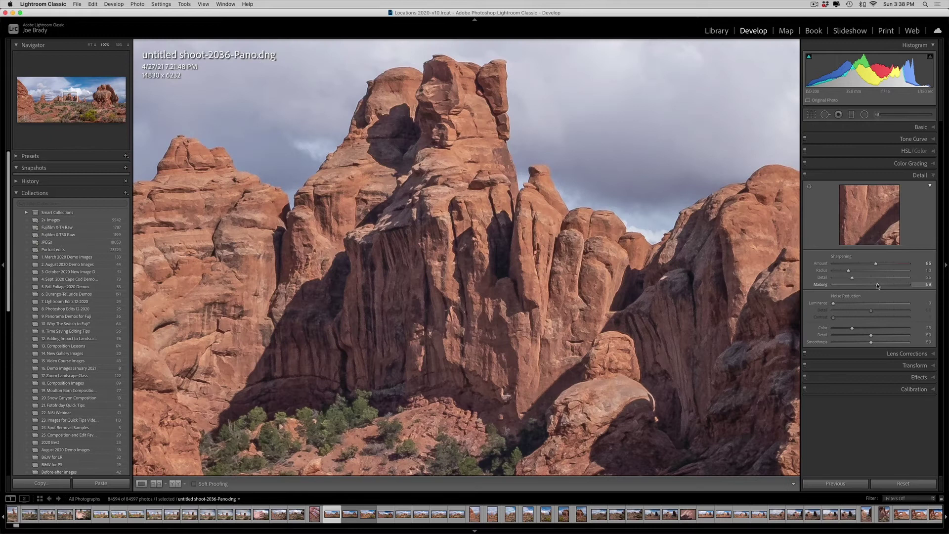
{"action": "key", "text": "z"}
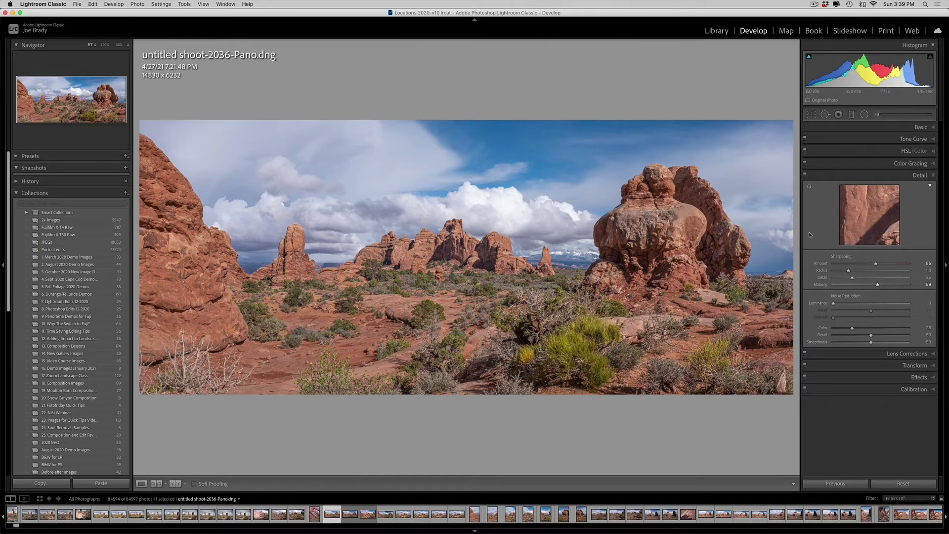
{"action": "left_click", "coordinate": [906, 152]}
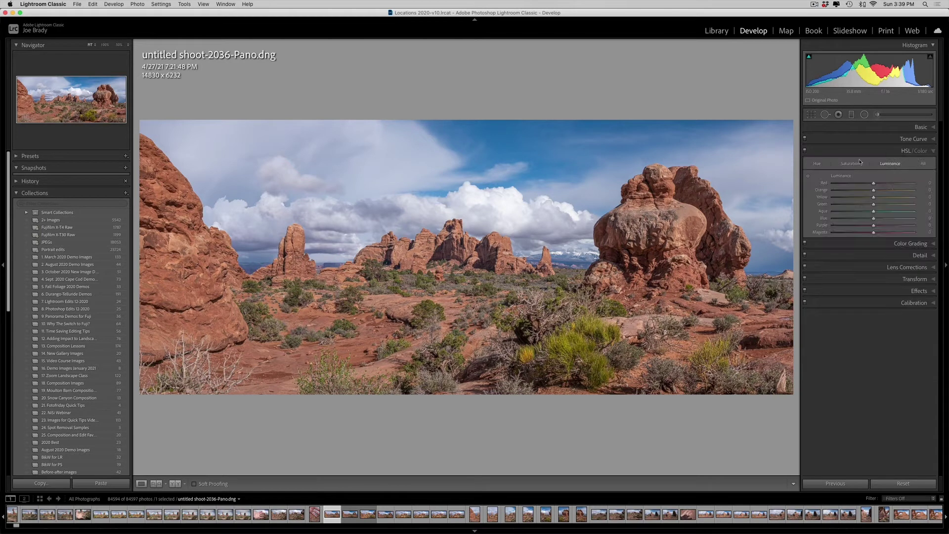
- Use the targeted adjustment tool to raise Orange luminance and set Orange saturation to about +14
{"action": "left_click", "coordinate": [808, 176]}
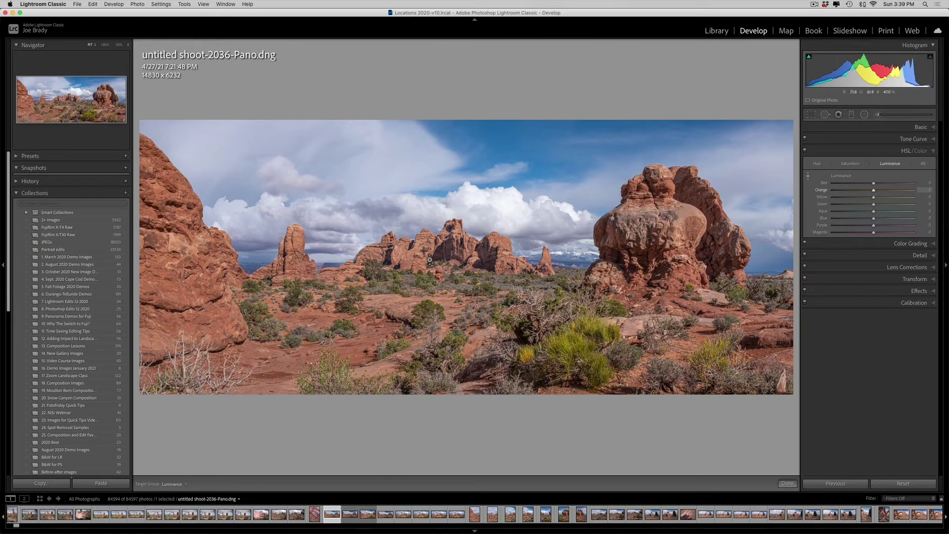
{"action": "mouse_move", "coordinate": [277, 257]}
{"action": "left_mouse_down"}
{"action": "mouse_move", "coordinate": [277, 237]}
{"action": "mouse_move", "coordinate": [277, 267]}
{"action": "mouse_move", "coordinate": [277, 247]}
{"action": "left_mouse_up"}
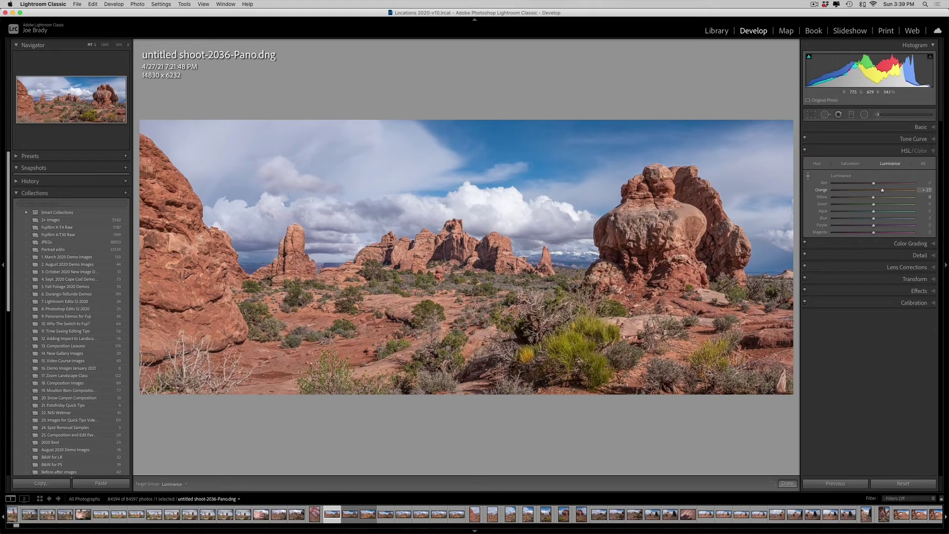
{"action": "left_click", "coordinate": [848, 164]}
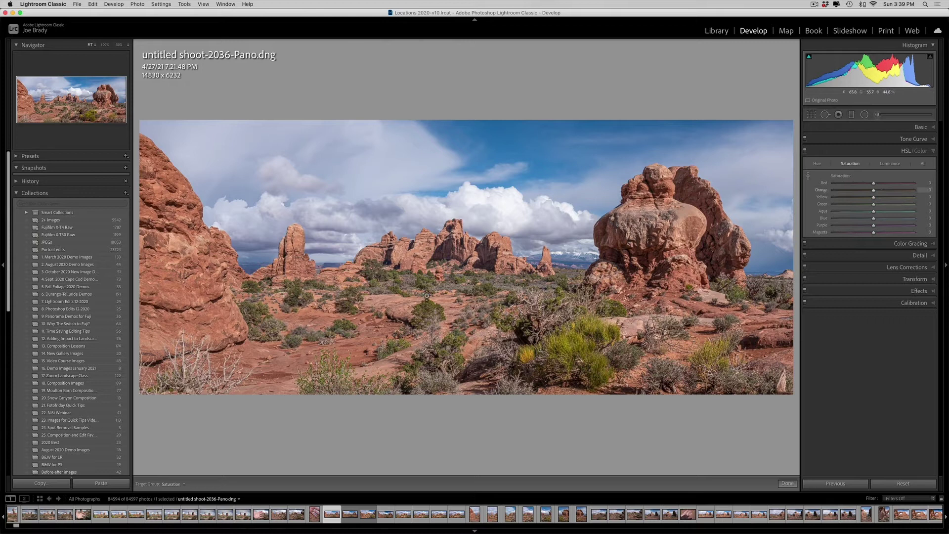
{"action": "left_click_drag", "start_coordinate": [426, 295], "coordinate": [434, 321]}
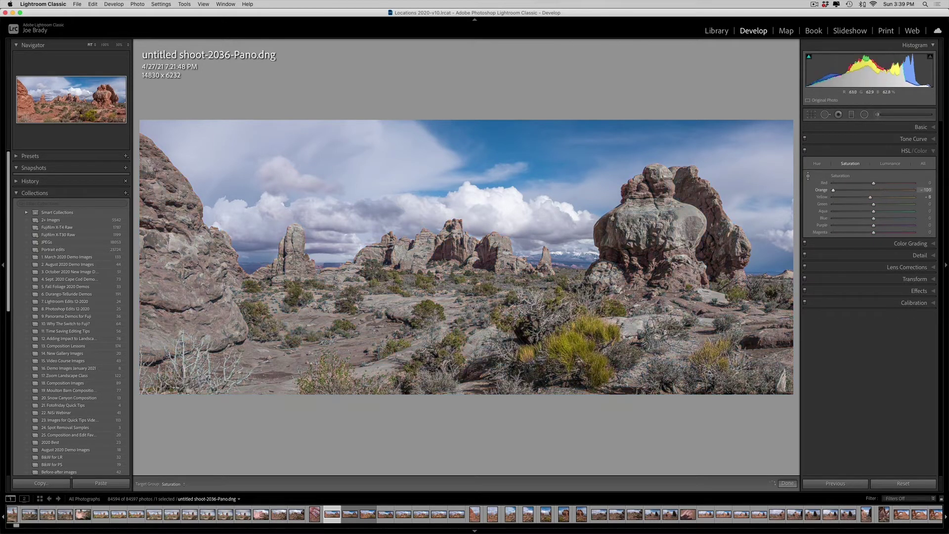
{"action": "left_click_drag", "start_coordinate": [434, 272], "coordinate": [434, 222]}
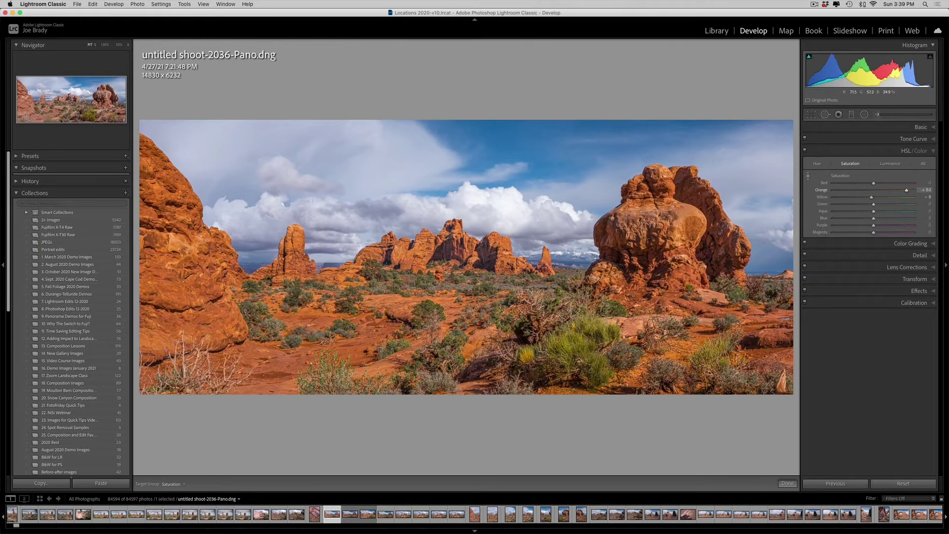
{"action": "left_click_drag", "start_coordinate": [433, 277], "coordinate": [434, 286]}
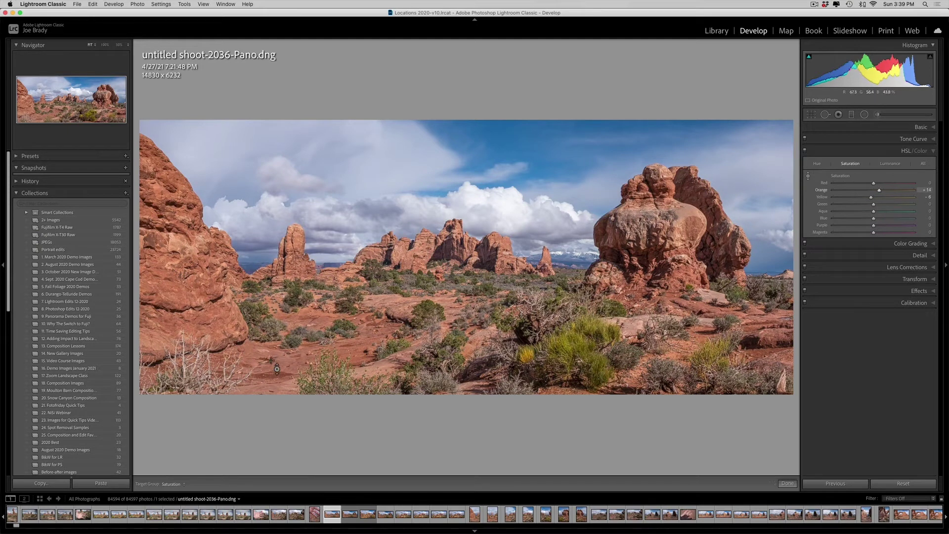
{"action": "left_click_drag", "start_coordinate": [270, 363], "coordinate": [271, 368]}
{"action": "left_click", "coordinate": [921, 128]}
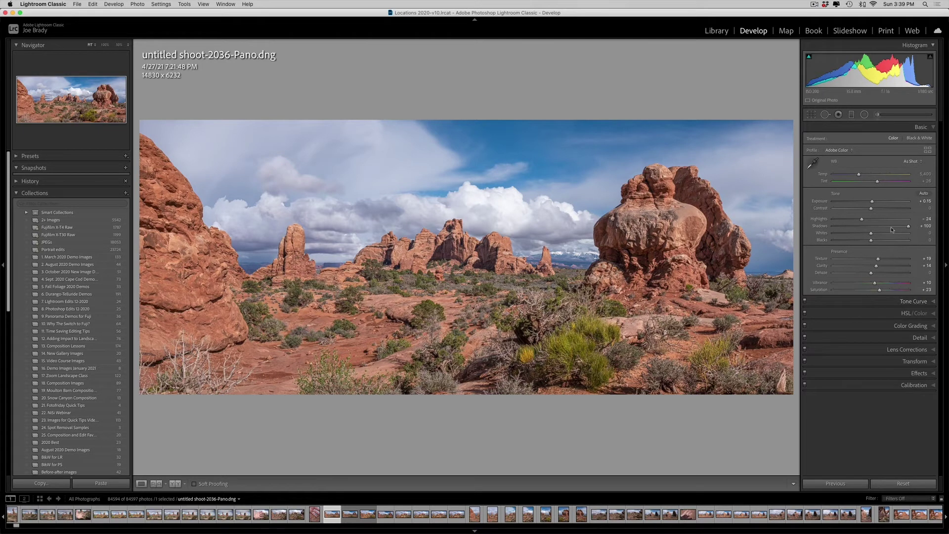
- Lower Highlights to -41 and boost Saturation to +41 in the Basic panel
{"action": "left_click_drag", "start_coordinate": [861, 220], "coordinate": [871, 204]}
{"action": "left_click", "coordinate": [885, 290]}
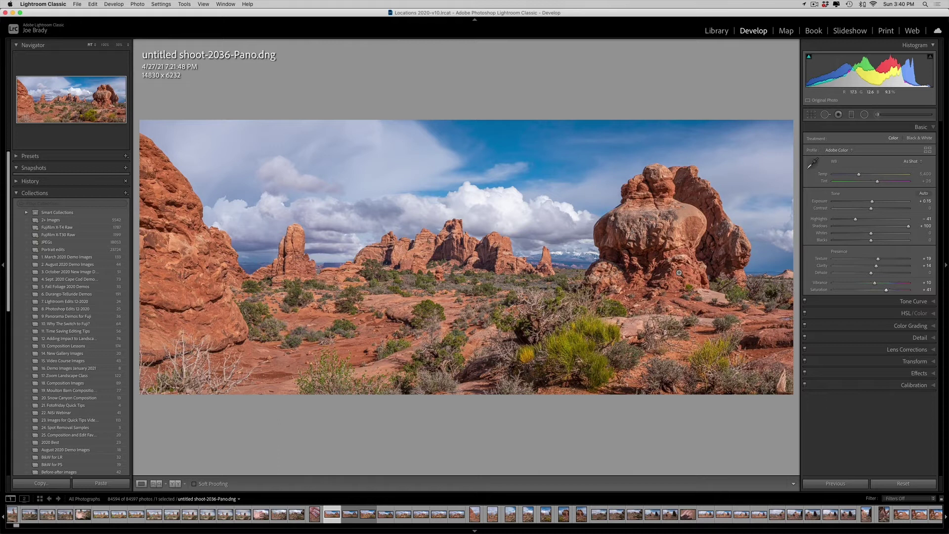
- Paint a brush mask over the large rock on the left edge
{"action": "left_click", "coordinate": [877, 114]}
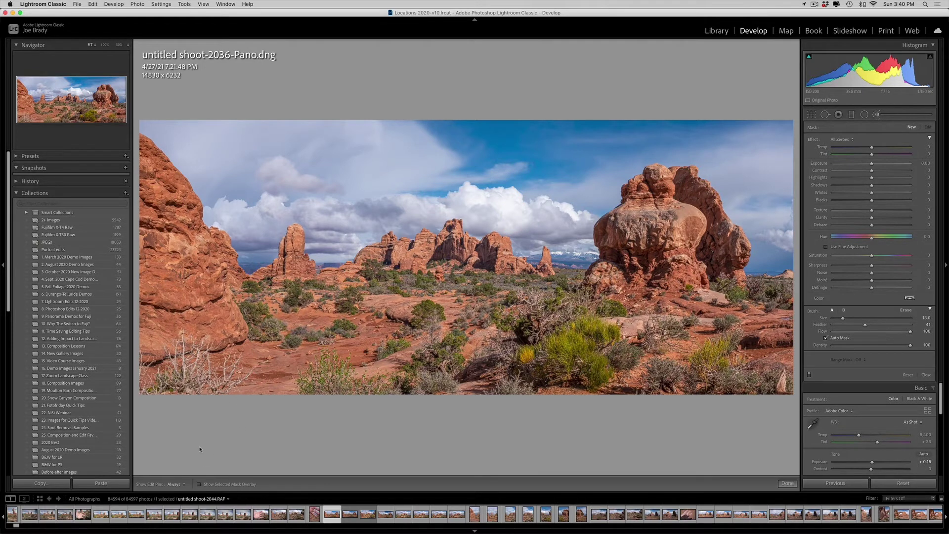
{"action": "left_click", "coordinate": [198, 484]}
{"action": "key", "text": "h"}
{"action": "mouse_move", "coordinate": [181, 227]}
{"action": "left_mouse_down"}
{"action": "mouse_move", "coordinate": [165, 177]}
{"action": "mouse_move", "coordinate": [148, 201]}
{"action": "mouse_move", "coordinate": [244, 329]}
{"action": "mouse_move", "coordinate": [168, 346]}
{"action": "mouse_move", "coordinate": [148, 257]}
{"action": "mouse_move", "coordinate": [182, 291]}
{"action": "mouse_move", "coordinate": [153, 212]}
{"action": "mouse_move", "coordinate": [145, 146]}
{"action": "left_mouse_up"}
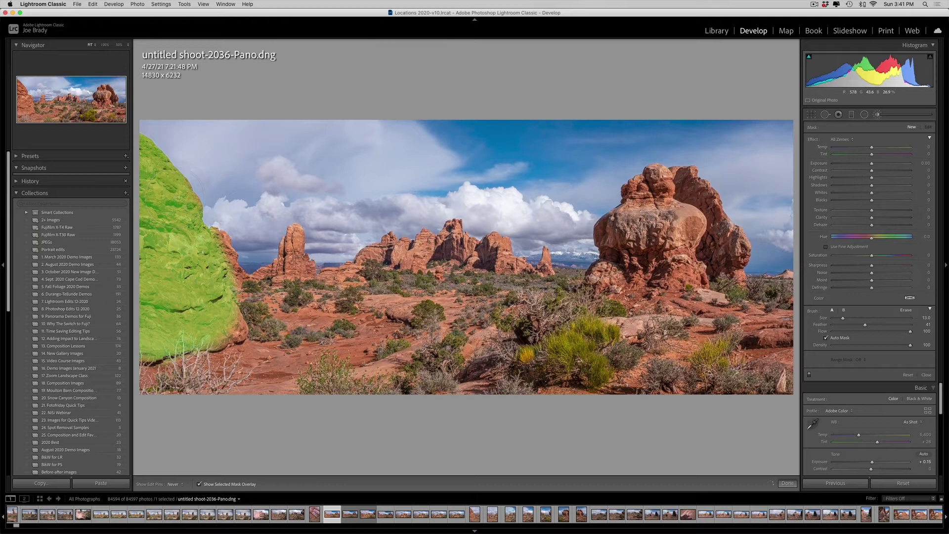
{"action": "mouse_move", "coordinate": [243, 269]}
{"action": "left_mouse_down"}
{"action": "mouse_move", "coordinate": [245, 302]}
{"action": "mouse_move", "coordinate": [224, 352]}
{"action": "mouse_move", "coordinate": [163, 375]}
{"action": "mouse_move", "coordinate": [193, 388]}
{"action": "mouse_move", "coordinate": [257, 383]}
{"action": "mouse_move", "coordinate": [281, 403]}
{"action": "mouse_move", "coordinate": [232, 316]}
{"action": "left_mouse_up"}
{"action": "left_click_drag", "start_coordinate": [232, 269], "coordinate": [225, 238]}
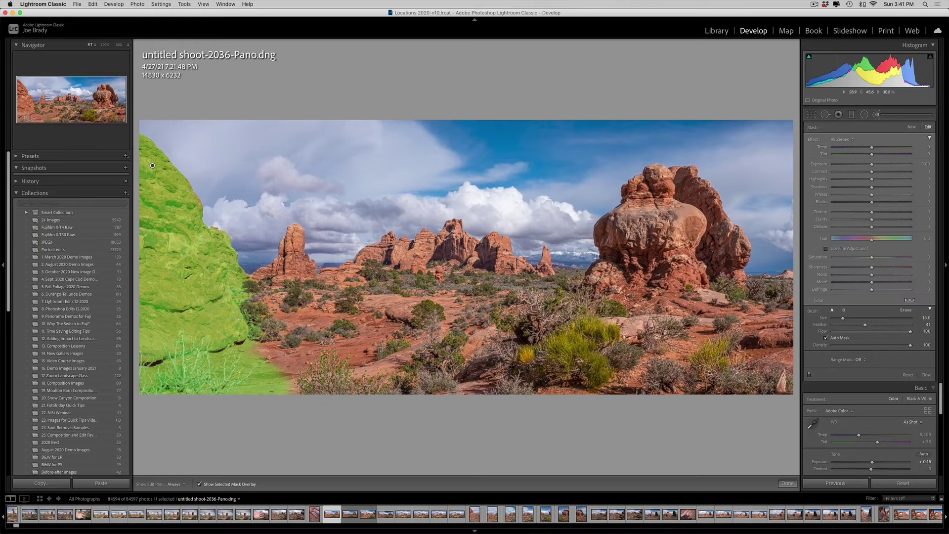
{"action": "key", "text": "o"}
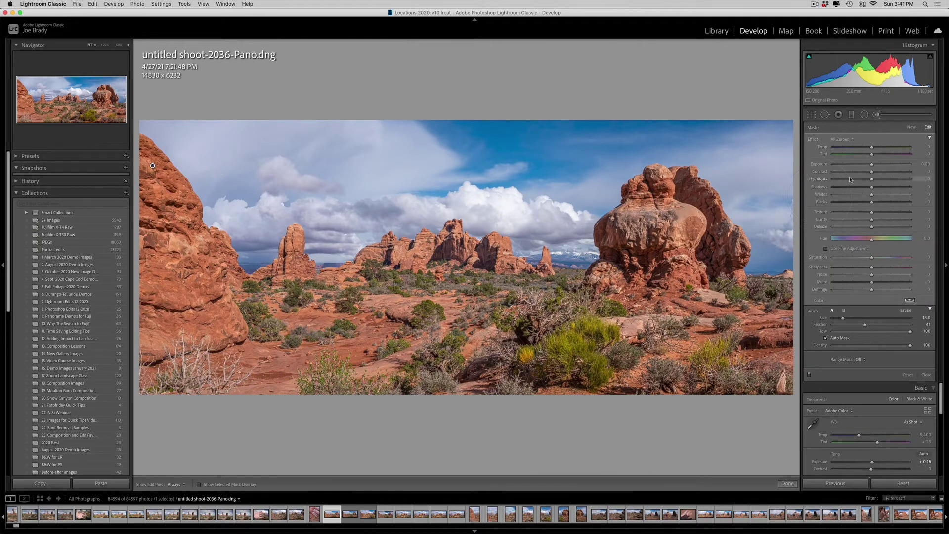
- Lower the mask's Exposure, raise its Contrast, and erase stray mask from the lower-left foreground
{"action": "left_click_drag", "start_coordinate": [872, 166], "coordinate": [869, 167]}
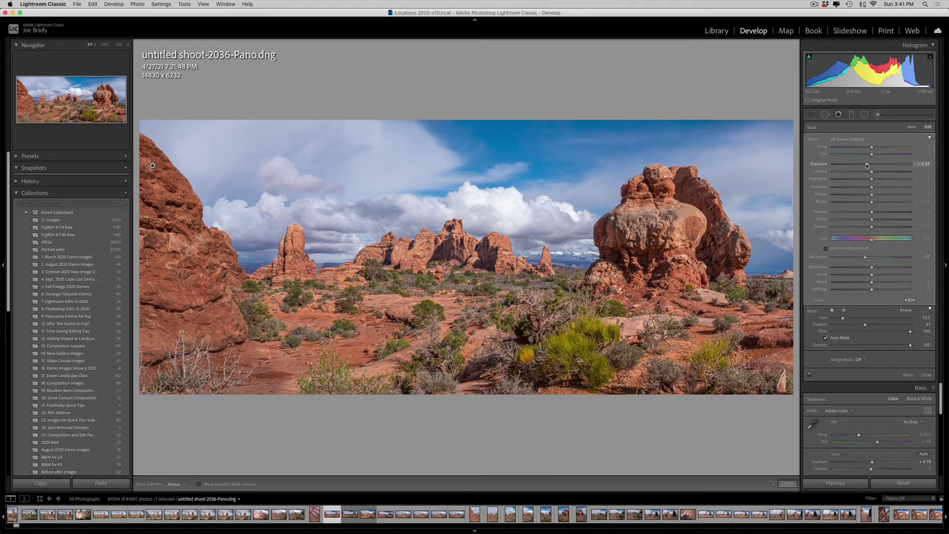
{"action": "left_click_drag", "start_coordinate": [866, 165], "coordinate": [867, 165]}
{"action": "left_click_drag", "start_coordinate": [878, 173], "coordinate": [876, 173]}
{"action": "key", "text": "alt"}
{"action": "key", "text": "h"}
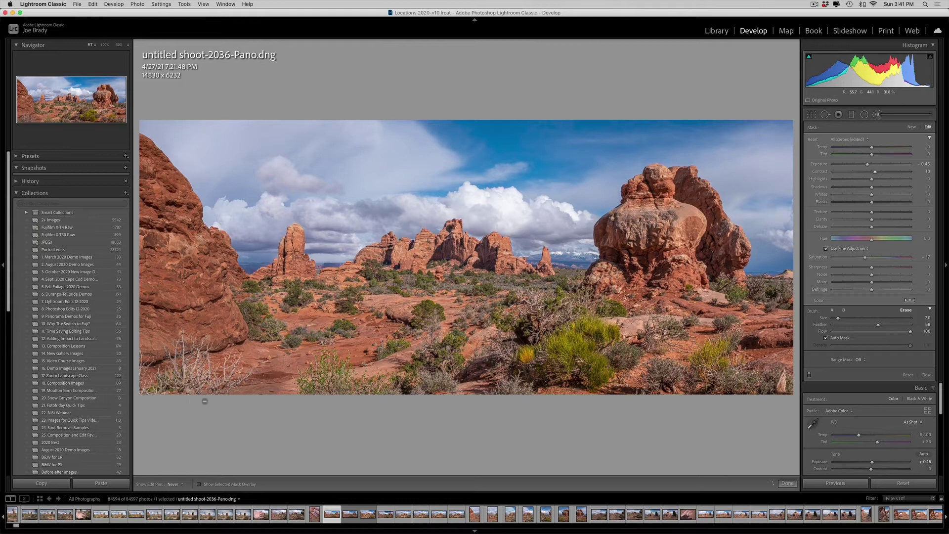
{"action": "left_click_drag", "start_coordinate": [154, 373], "coordinate": [163, 365]}
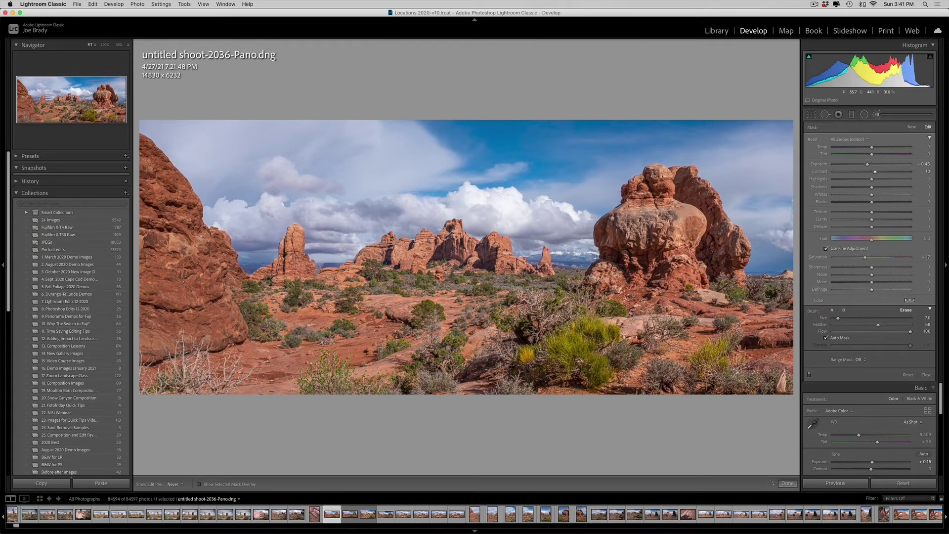
{"action": "key", "text": "alt"}
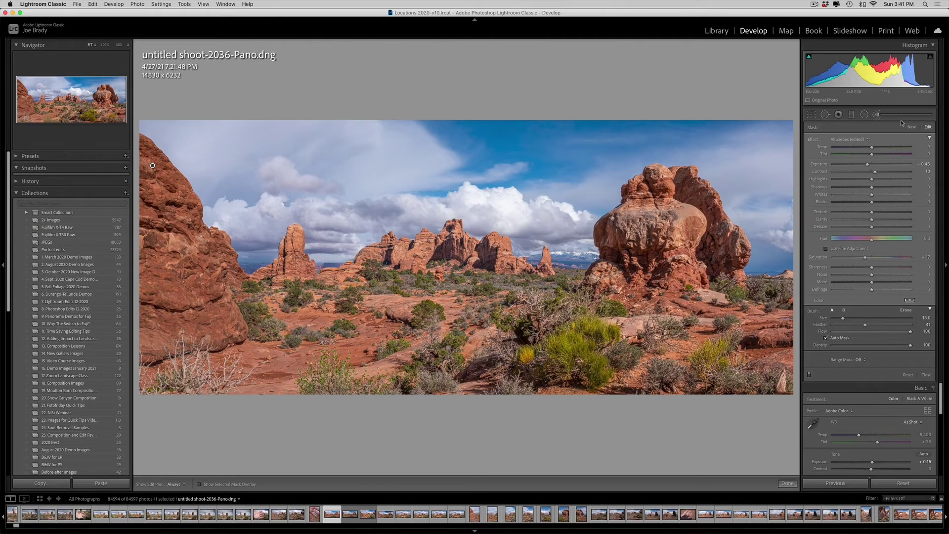
{"action": "key", "text": "Escape"}
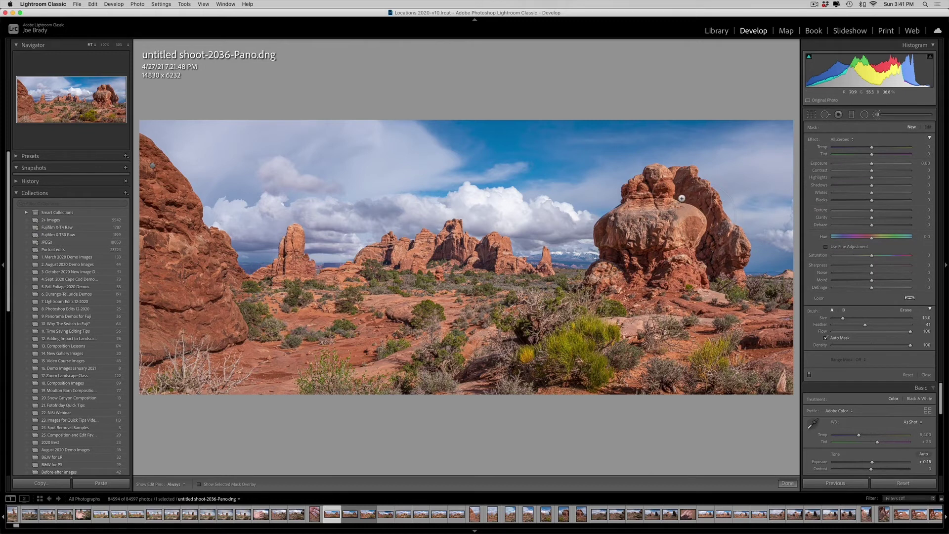
- Brush a new mask over the right-hand rock, lower its Exposure slightly, and click Done
{"action": "key", "text": "o"}
{"action": "mouse_move", "coordinate": [657, 171]}
{"action": "left_mouse_down"}
{"action": "mouse_move", "coordinate": [702, 255]}
{"action": "mouse_move", "coordinate": [717, 273]}
{"action": "mouse_move", "coordinate": [735, 273]}
{"action": "mouse_move", "coordinate": [746, 296]}
{"action": "left_mouse_up"}
{"action": "mouse_move", "coordinate": [658, 276]}
{"action": "left_mouse_down"}
{"action": "mouse_move", "coordinate": [657, 247]}
{"action": "mouse_move", "coordinate": [632, 198]}
{"action": "left_mouse_up"}
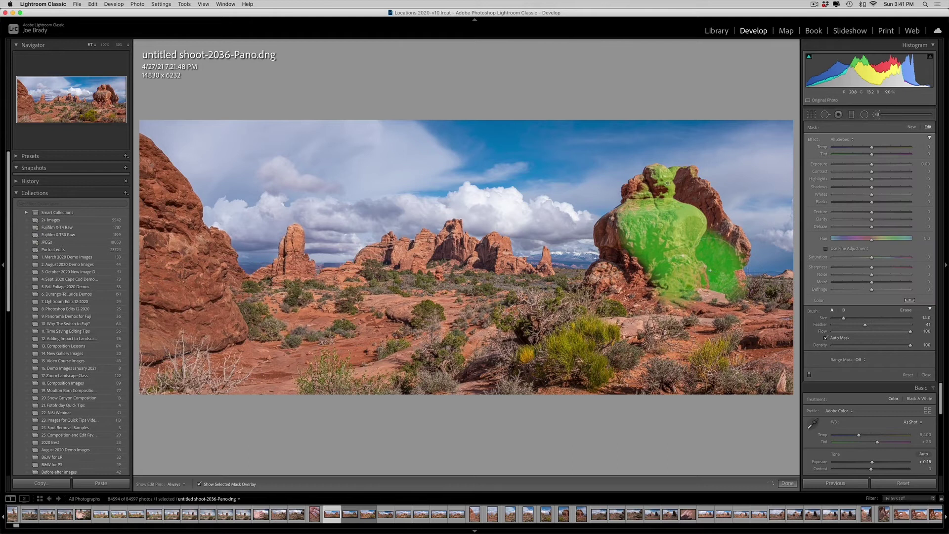
{"action": "key", "text": "o"}
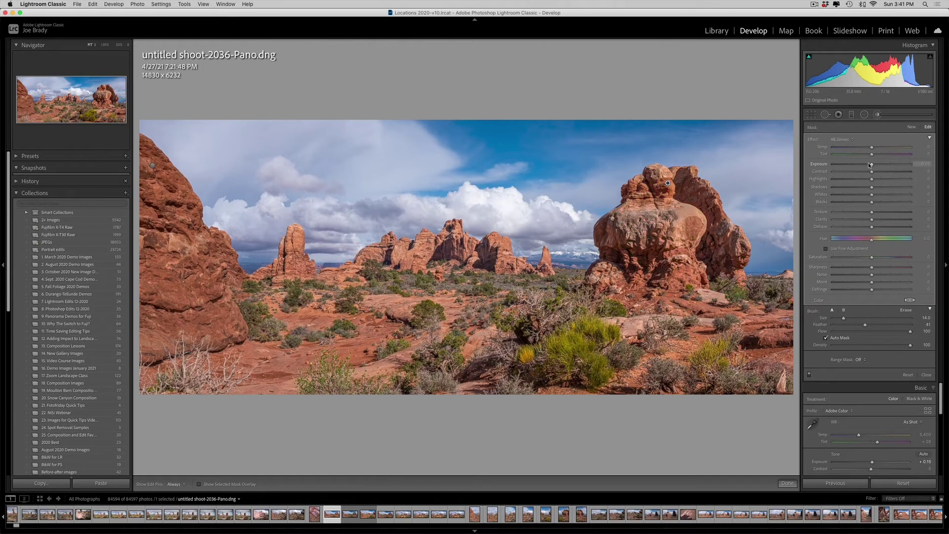
{"action": "left_click_drag", "start_coordinate": [870, 166], "coordinate": [871, 166]}
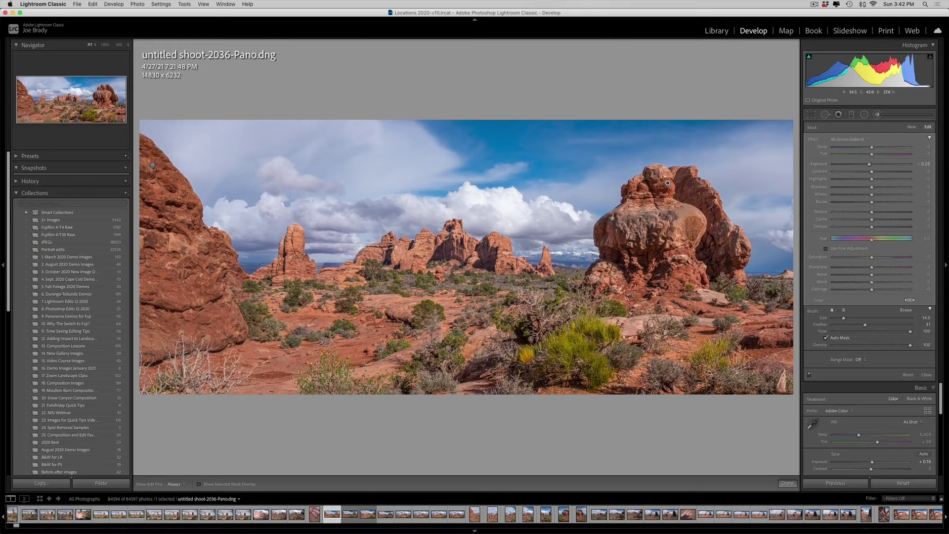
{"action": "left_click", "coordinate": [787, 482]}
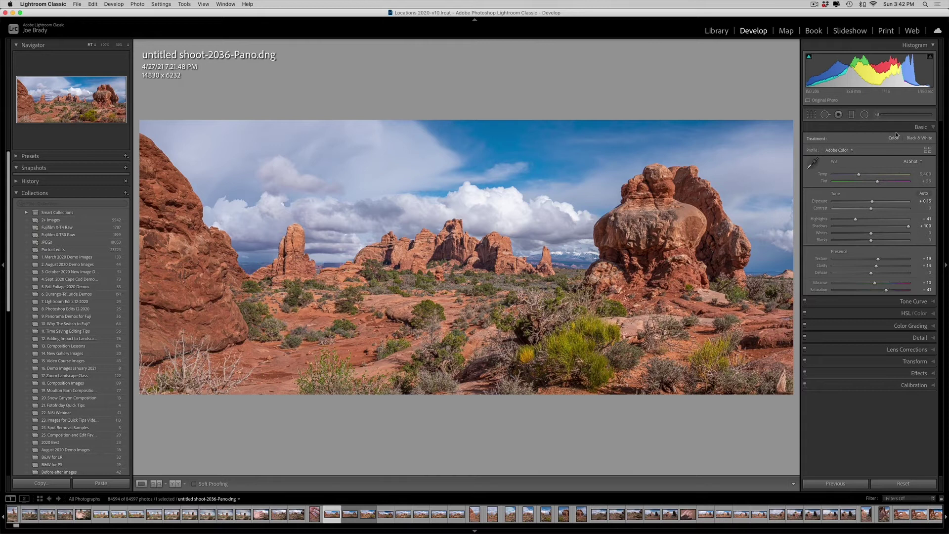
{"action": "left_click", "coordinate": [878, 115]}
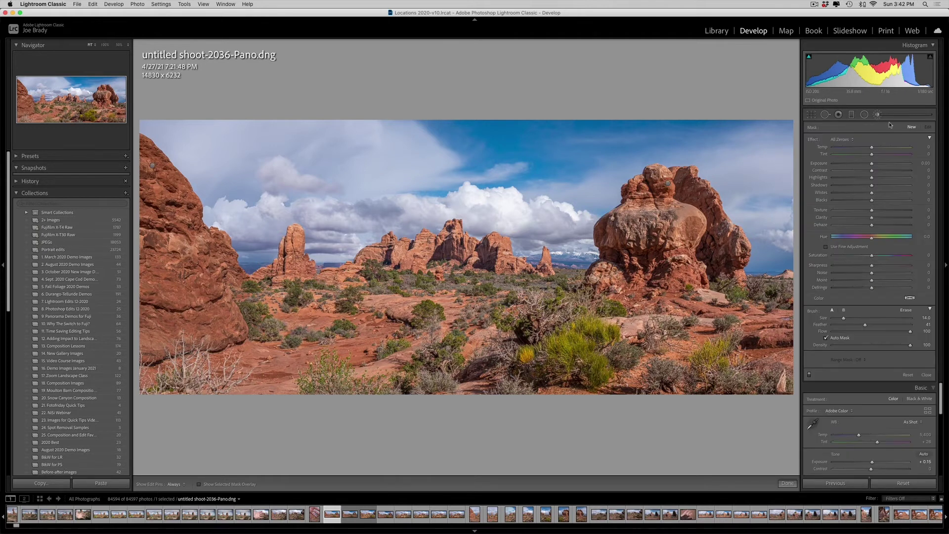
- With Auto Mask off, paint a mask over the foreground dirt path and bushes and brighten it
{"action": "left_click", "coordinate": [825, 338]}
{"action": "key", "text": "o"}
{"action": "key", "text": "h"}
{"action": "mouse_move", "coordinate": [270, 375]}
{"action": "left_mouse_down"}
{"action": "mouse_move", "coordinate": [395, 363]}
{"action": "mouse_move", "coordinate": [437, 336]}
{"action": "mouse_move", "coordinate": [467, 295]}
{"action": "mouse_move", "coordinate": [427, 259]}
{"action": "mouse_move", "coordinate": [361, 292]}
{"action": "mouse_move", "coordinate": [304, 282]}
{"action": "mouse_move", "coordinate": [433, 327]}
{"action": "mouse_move", "coordinate": [328, 346]}
{"action": "mouse_move", "coordinate": [230, 385]}
{"action": "left_mouse_up"}
{"action": "left_click_drag", "start_coordinate": [484, 316], "coordinate": [514, 257]}
{"action": "key", "text": "h"}
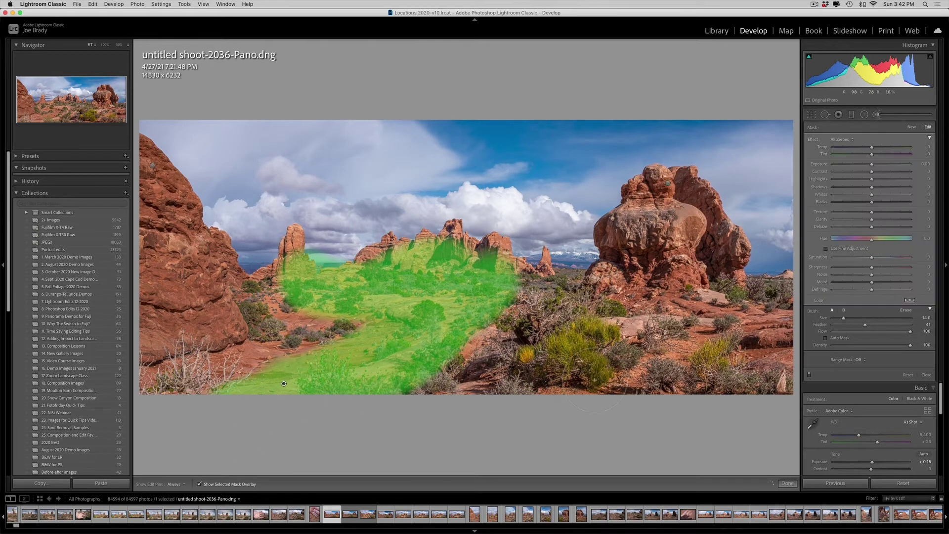
{"action": "mouse_move", "coordinate": [593, 380]}
{"action": "left_mouse_down"}
{"action": "mouse_move", "coordinate": [538, 311]}
{"action": "mouse_move", "coordinate": [543, 267]}
{"action": "left_mouse_up"}
{"action": "mouse_move", "coordinate": [616, 367]}
{"action": "left_mouse_down"}
{"action": "mouse_move", "coordinate": [637, 376]}
{"action": "mouse_move", "coordinate": [642, 340]}
{"action": "mouse_move", "coordinate": [583, 309]}
{"action": "left_mouse_up"}
{"action": "key", "text": "h"}
{"action": "key", "text": "h"}
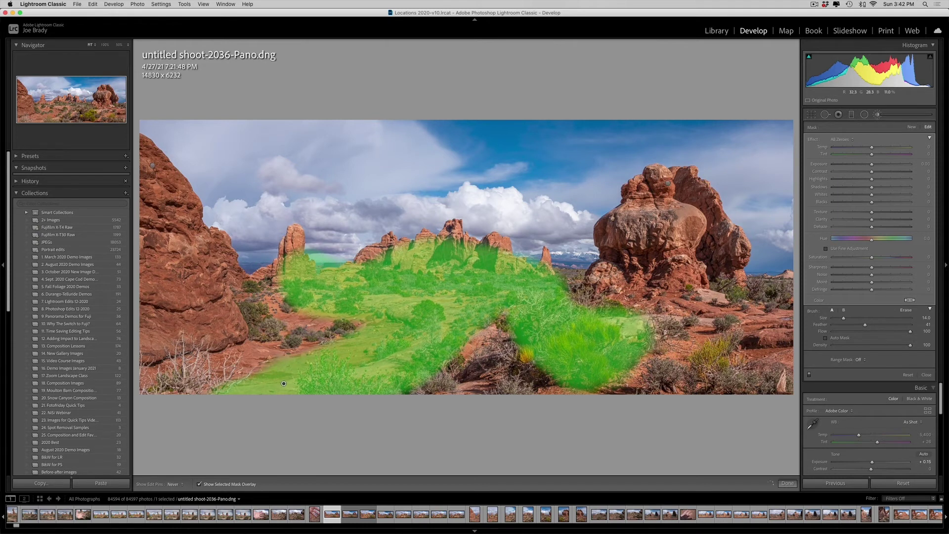
{"action": "mouse_move", "coordinate": [512, 368]}
{"action": "left_mouse_down"}
{"action": "mouse_move", "coordinate": [459, 375]}
{"action": "mouse_move", "coordinate": [479, 390]}
{"action": "mouse_move", "coordinate": [514, 378]}
{"action": "mouse_move", "coordinate": [568, 383]}
{"action": "mouse_move", "coordinate": [529, 361]}
{"action": "left_mouse_up"}
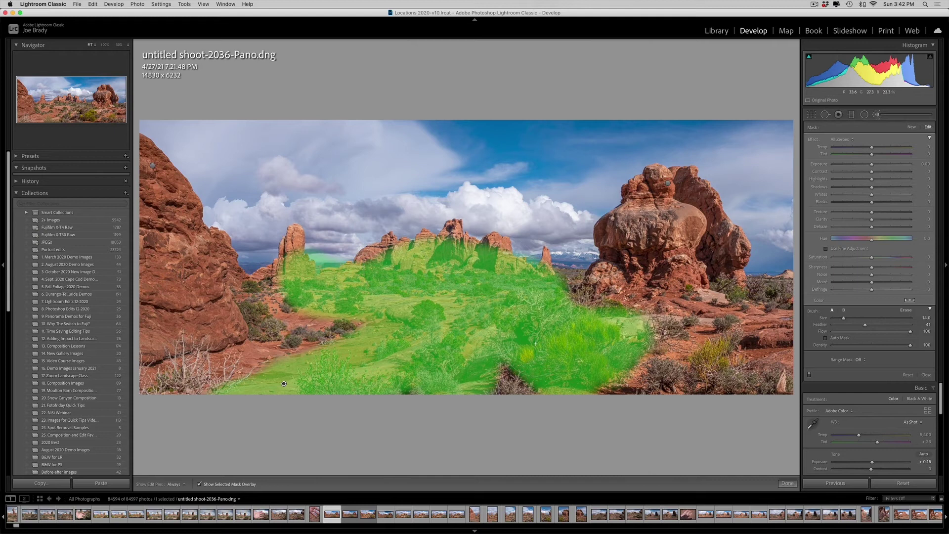
{"action": "key", "text": "o"}
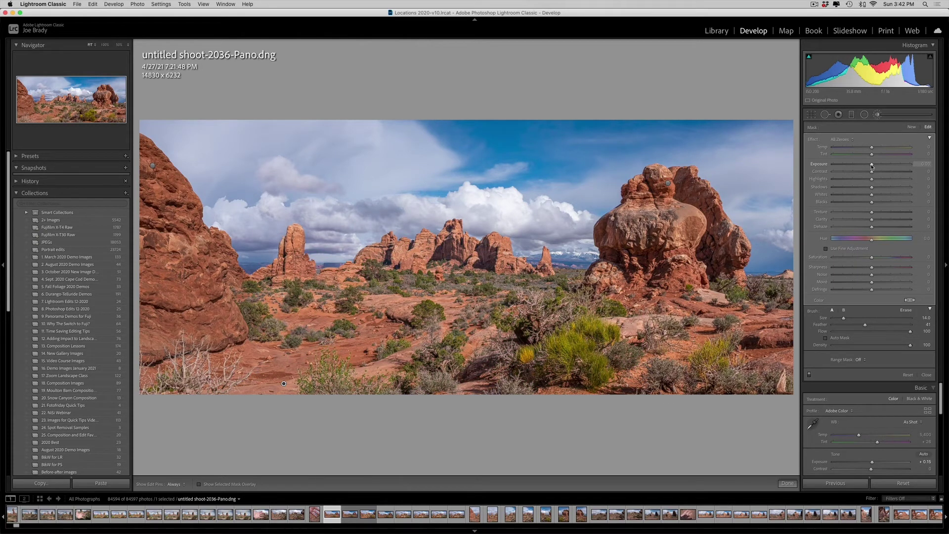
{"action": "left_click_drag", "start_coordinate": [872, 166], "coordinate": [876, 166]}
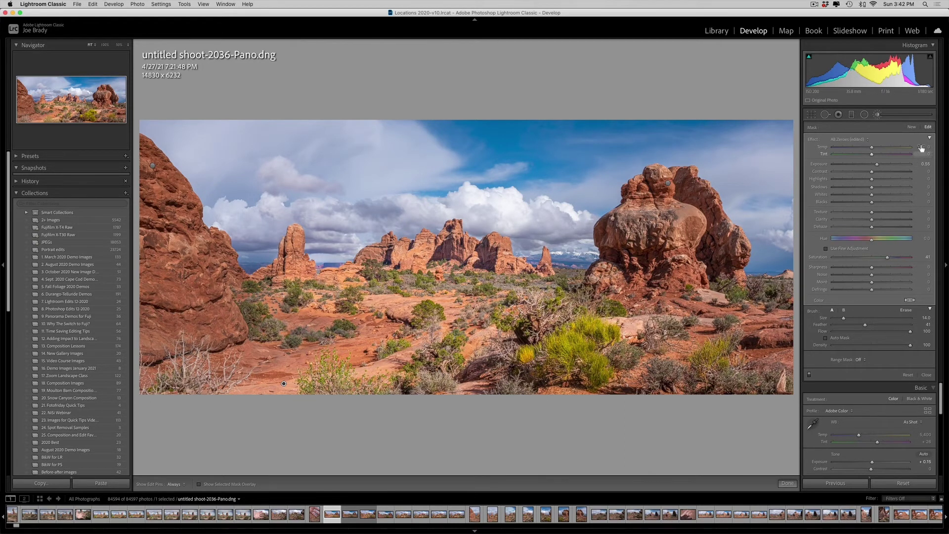
- Start a new auto-masked brush mask over the central rock formation
{"action": "left_click", "coordinate": [911, 127]}
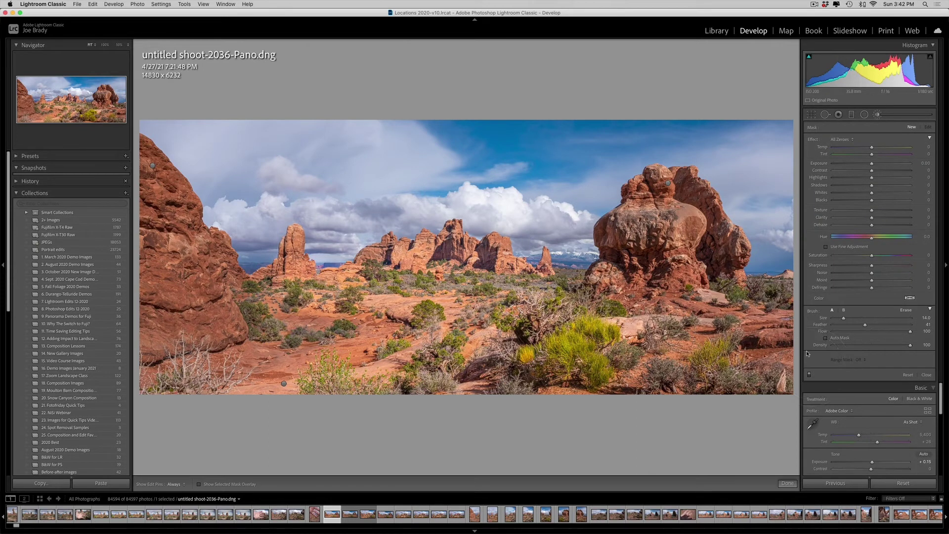
{"action": "left_click", "coordinate": [825, 338]}
{"action": "key", "text": "o"}
{"action": "mouse_move", "coordinate": [520, 272]}
{"action": "left_mouse_down"}
{"action": "mouse_move", "coordinate": [506, 261]}
{"action": "mouse_move", "coordinate": [393, 252]}
{"action": "mouse_move", "coordinate": [356, 260]}
{"action": "left_mouse_up"}
- Extend the spires mask onto the left rock spire, with about +28 Contrast and +10 Dehaze, and finish
{"action": "key", "text": "h"}
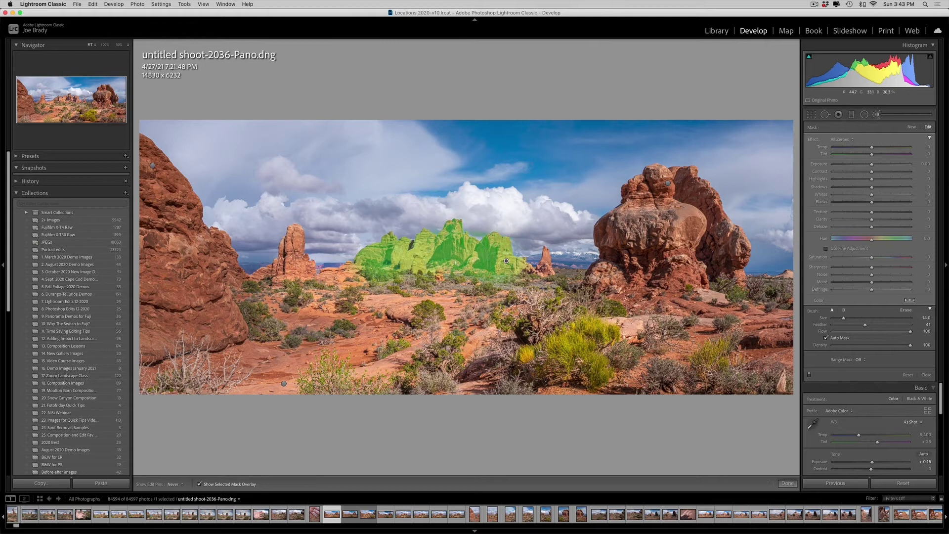
{"action": "left_click_drag", "start_coordinate": [302, 294], "coordinate": [295, 234]}
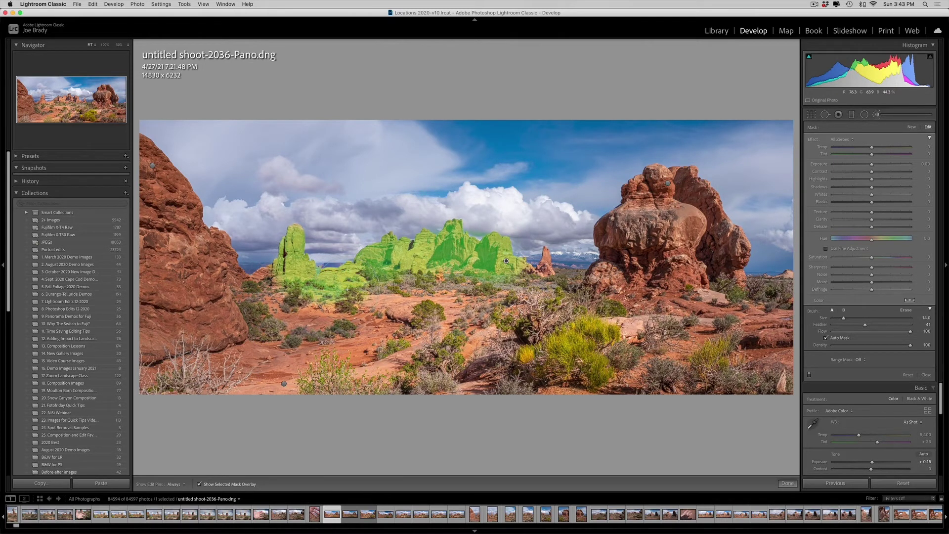
{"action": "key", "text": "o"}
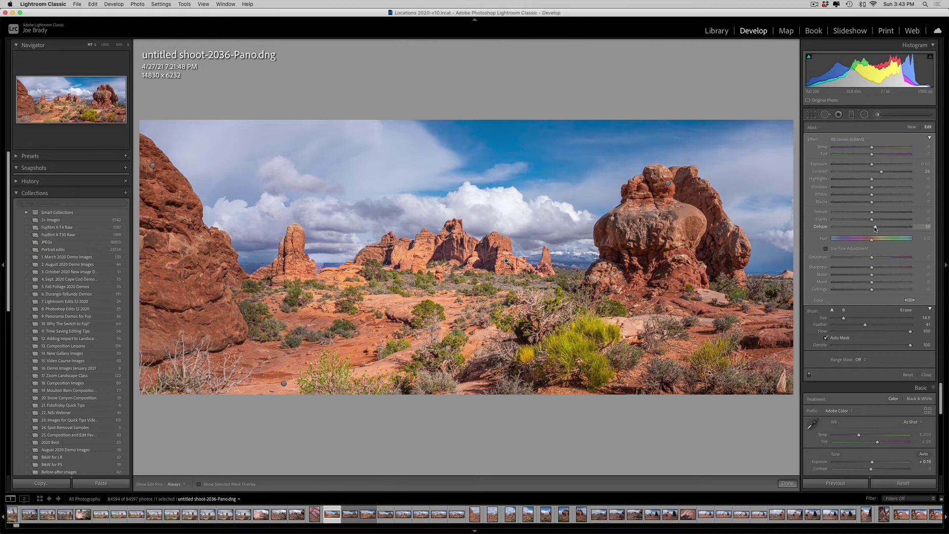
{"action": "left_click", "coordinate": [787, 482]}
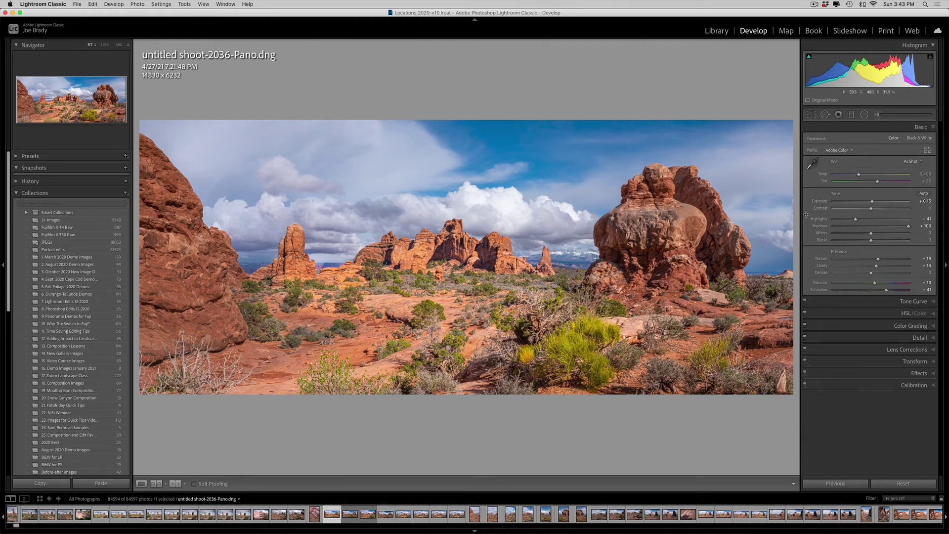
- Trim the left, right and top crop edges around the central formation to 10672 × 5773
{"action": "left_click", "coordinate": [811, 115]}
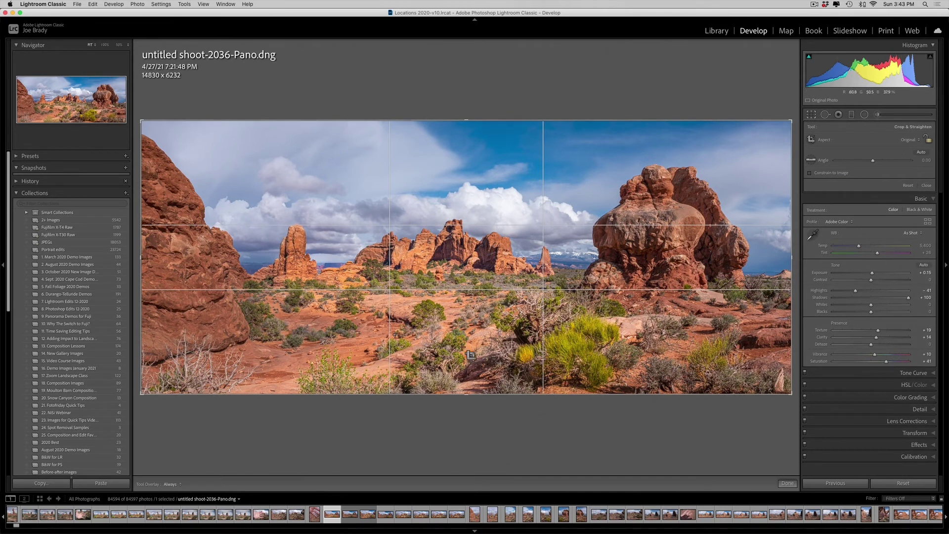
{"action": "left_click_drag", "start_coordinate": [142, 262], "coordinate": [164, 255]}
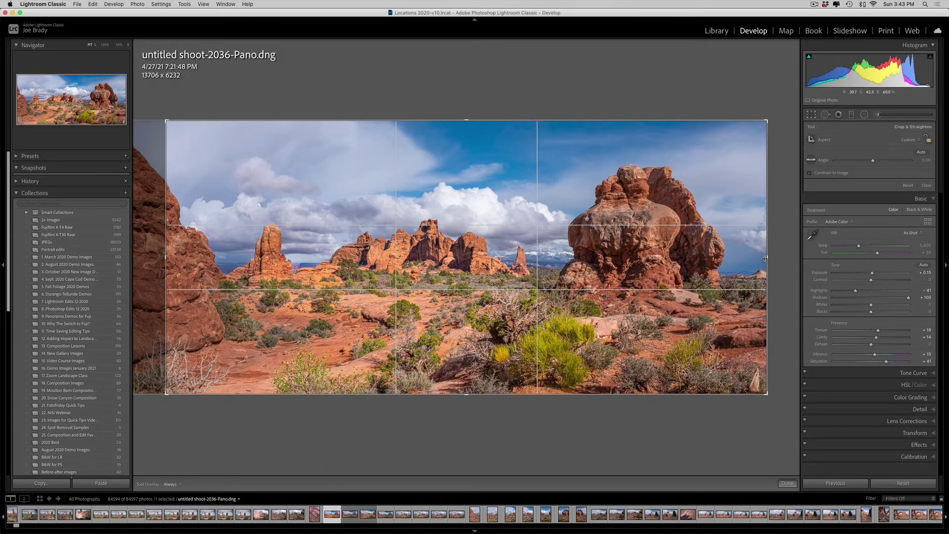
{"action": "left_click_drag", "start_coordinate": [765, 257], "coordinate": [735, 256]}
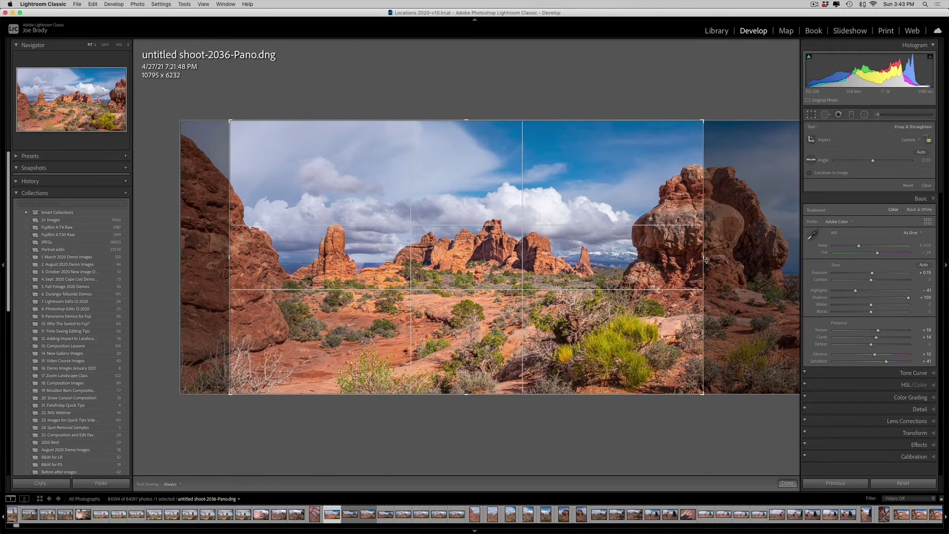
{"action": "key", "text": "super+z"}
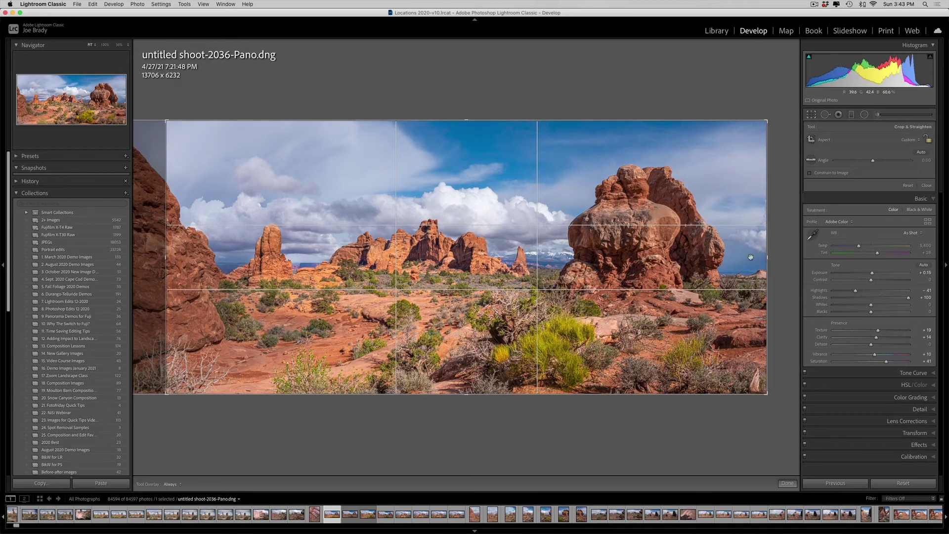
{"action": "left_click_drag", "start_coordinate": [767, 256], "coordinate": [697, 257]}
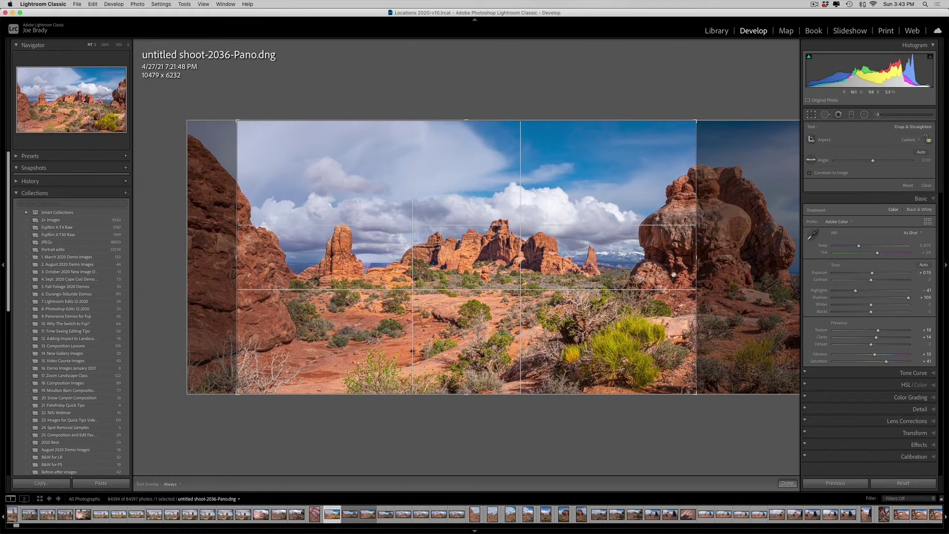
{"action": "left_click_drag", "start_coordinate": [467, 120], "coordinate": [467, 131]}
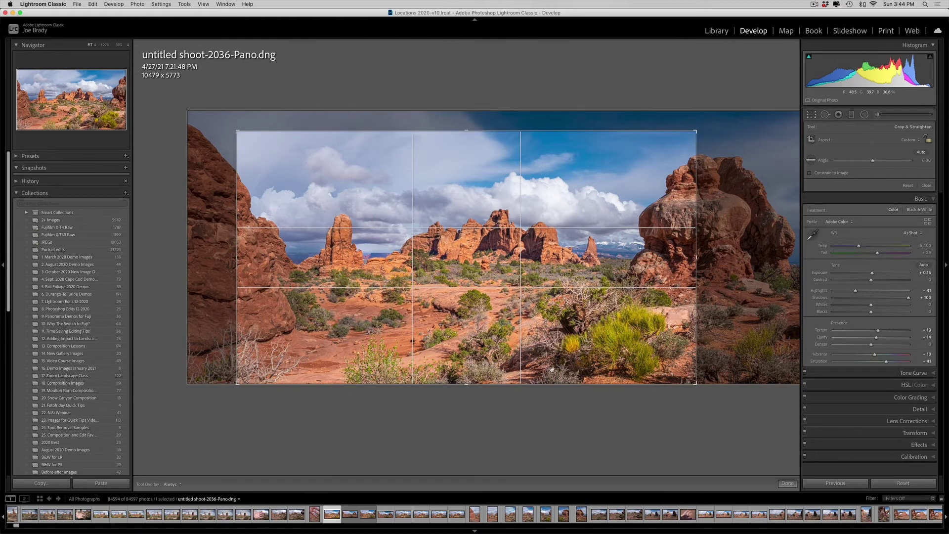
{"action": "mouse_move", "coordinate": [238, 257]}
{"action": "left_mouse_down"}
{"action": "mouse_move", "coordinate": [246, 257]}
{"action": "mouse_move", "coordinate": [221, 258]}
{"action": "left_mouse_up"}
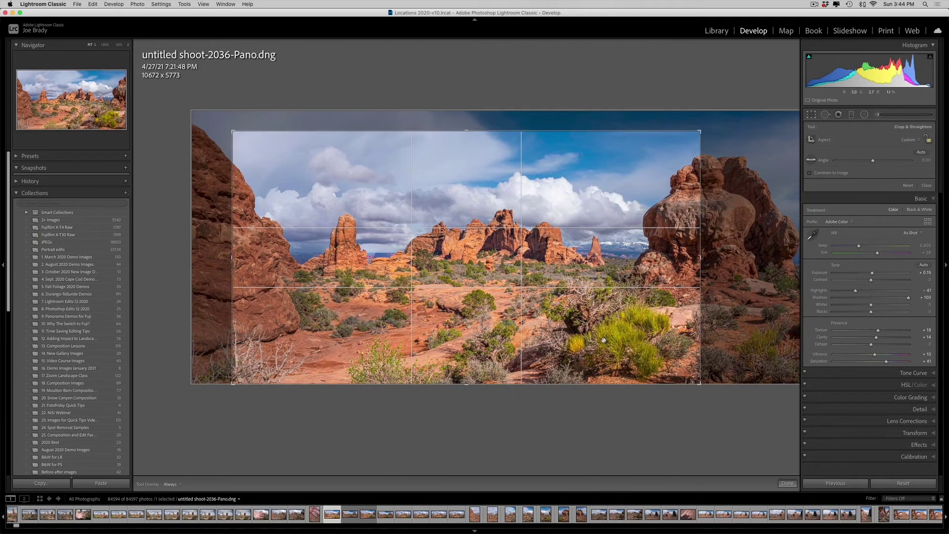
{"action": "key", "text": "Return"}
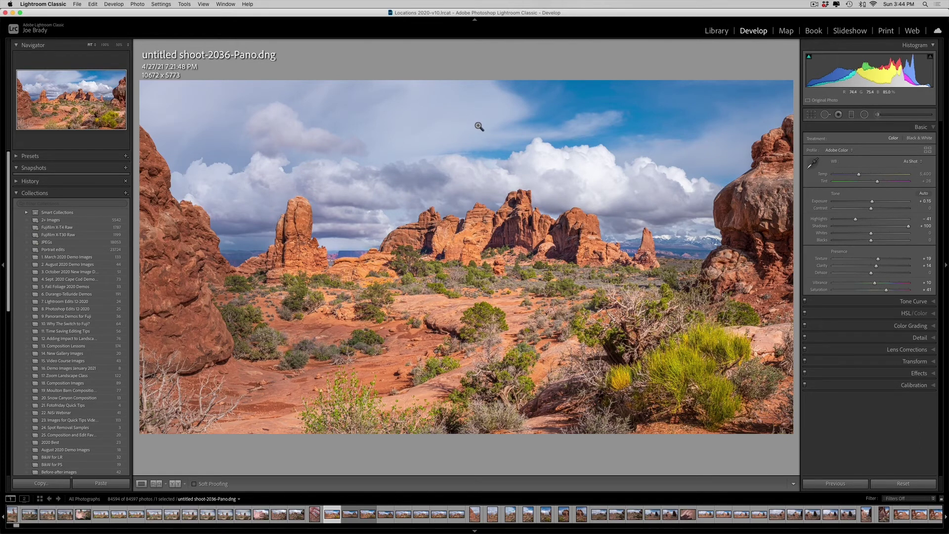
- Lower the crop's top edge to remove more sky, leaving 10672 × 5562
{"action": "key", "text": "r"}
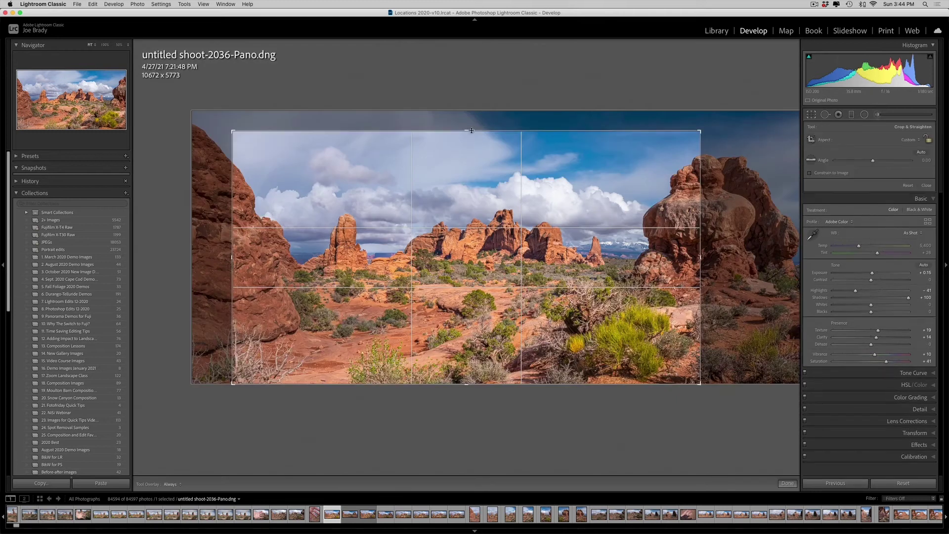
{"action": "left_click_drag", "start_coordinate": [466, 133], "coordinate": [462, 140]}
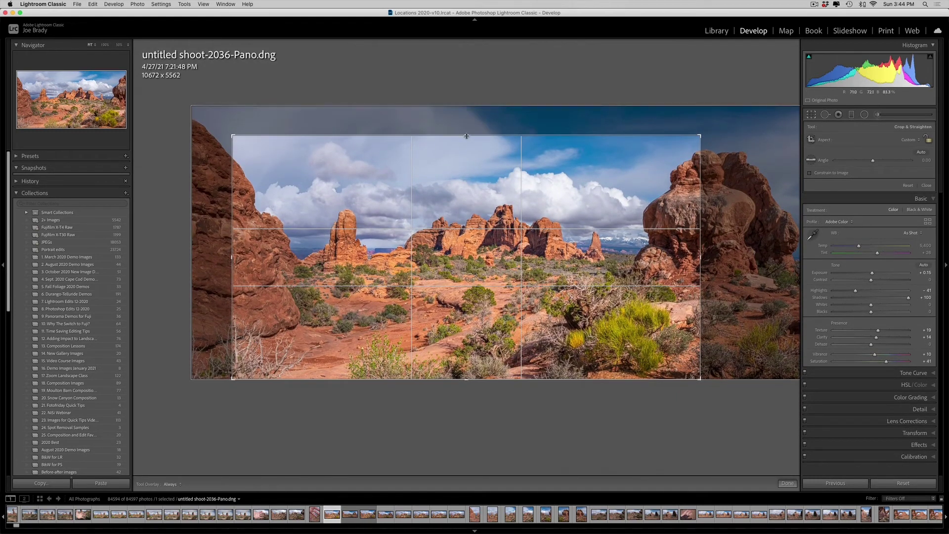
{"action": "key", "text": "Return"}
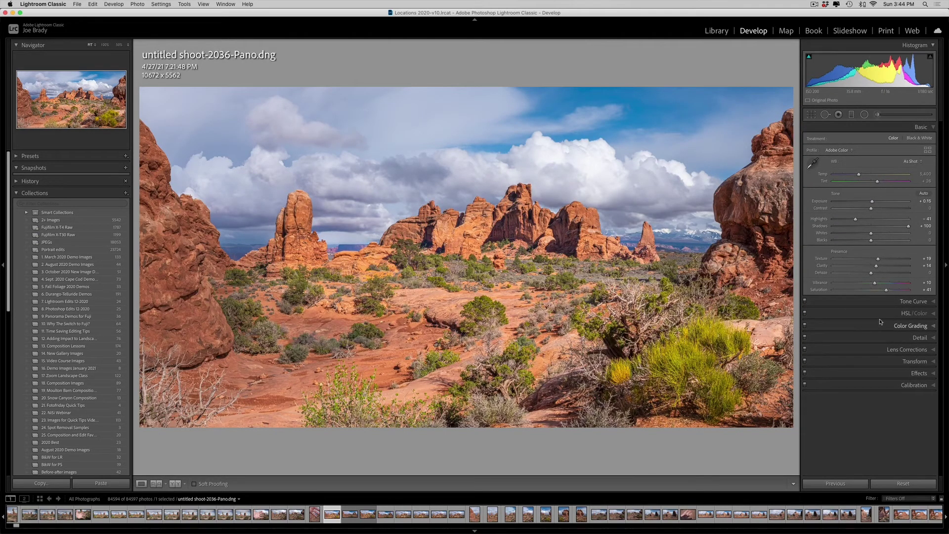
- Add a post-crop vignette with Amount −14, Roundness −64 and Feather 59
{"action": "left_click", "coordinate": [918, 372]}
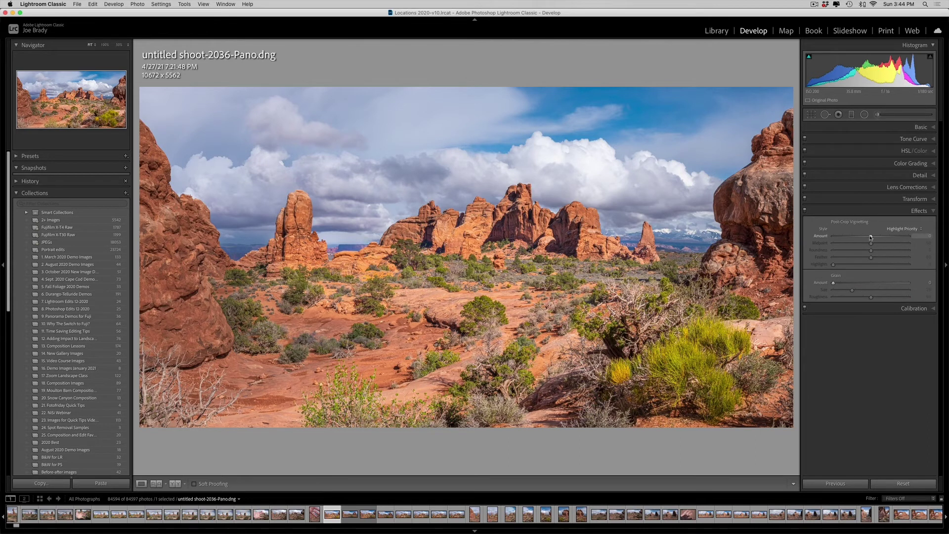
{"action": "left_click_drag", "start_coordinate": [871, 237], "coordinate": [832, 237]}
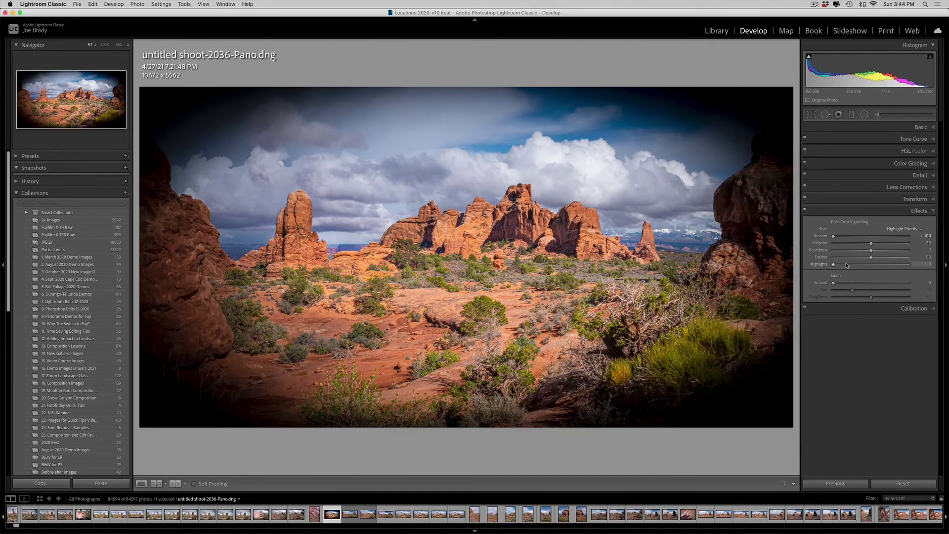
{"action": "left_click_drag", "start_coordinate": [866, 251], "coordinate": [847, 251]}
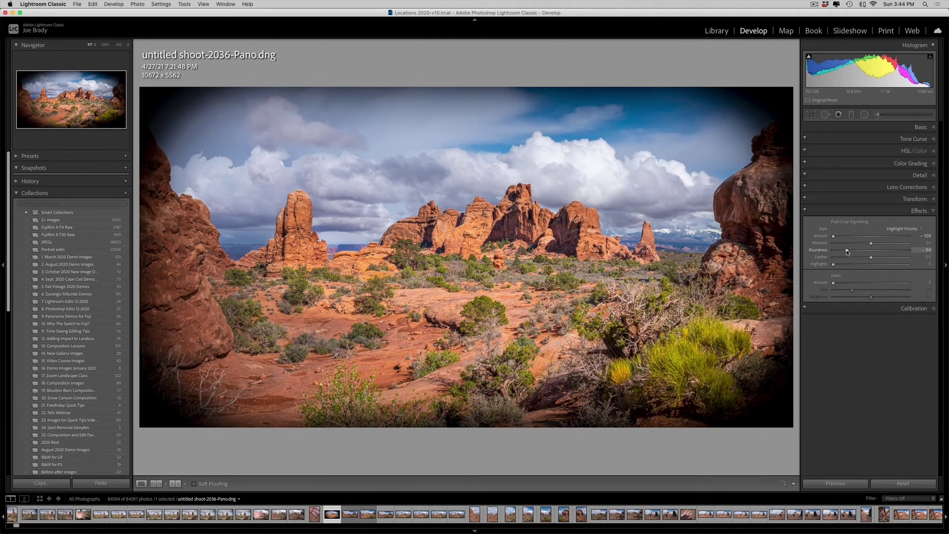
{"action": "left_click_drag", "start_coordinate": [871, 258], "coordinate": [877, 257]}
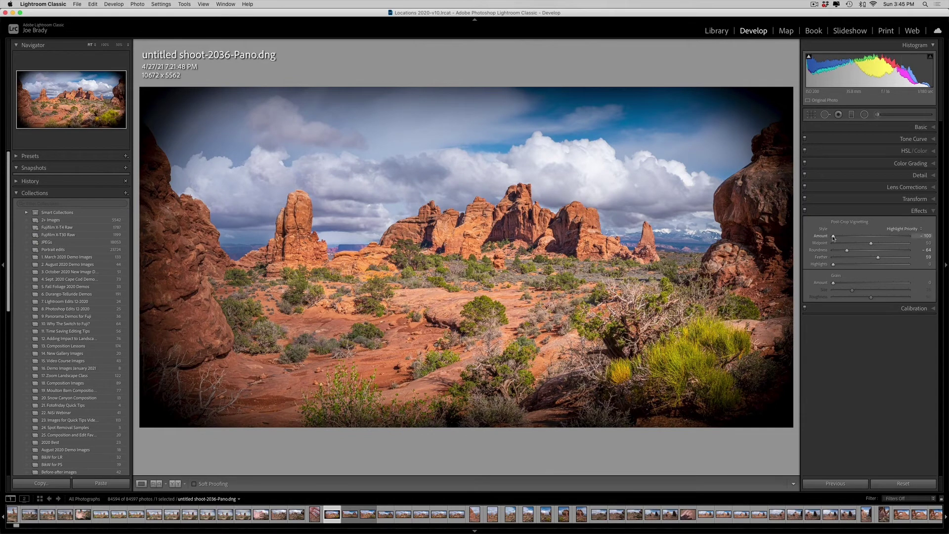
{"action": "left_click_drag", "start_coordinate": [834, 238], "coordinate": [864, 238]}
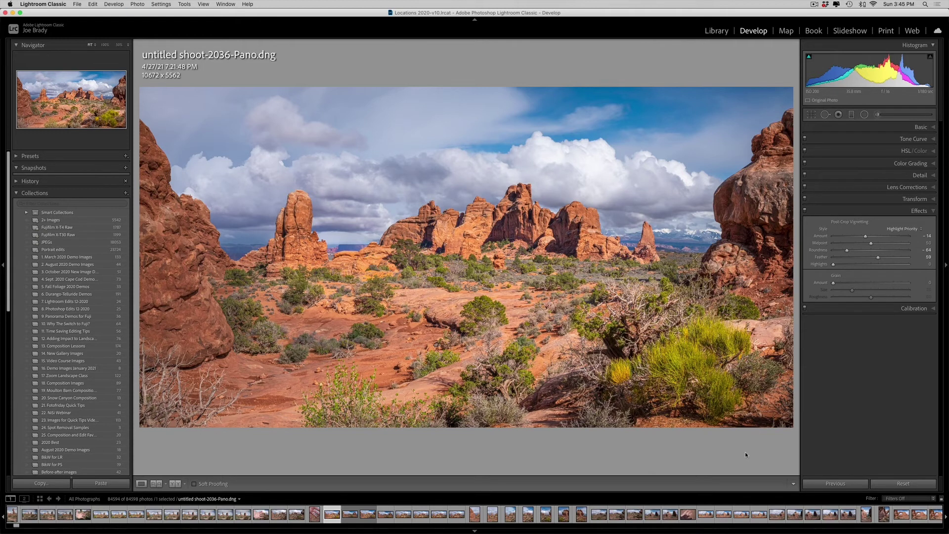
- Create a reset virtual copy of the panorama and sync it with shoot-2033, excluding Crop
{"action": "key", "text": "super+apostrophe"}
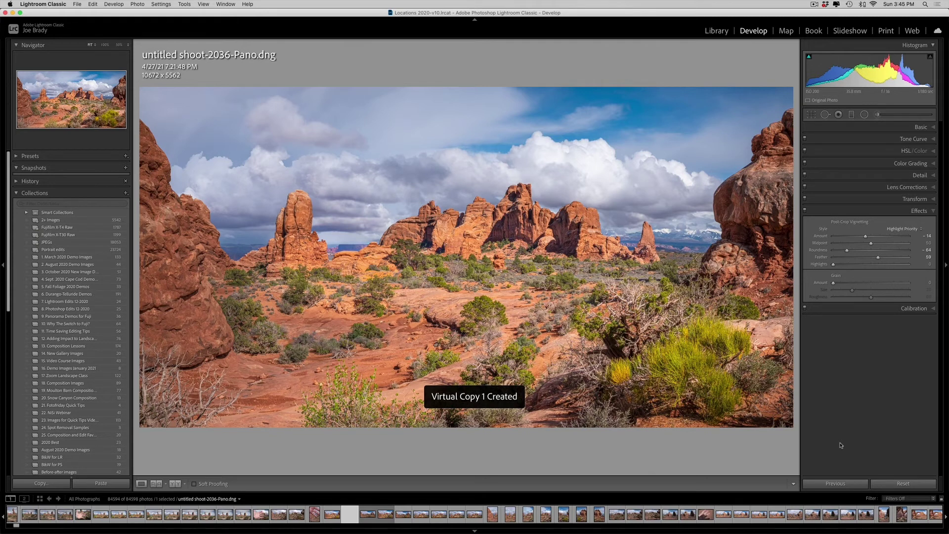
{"action": "left_click", "coordinate": [904, 484]}
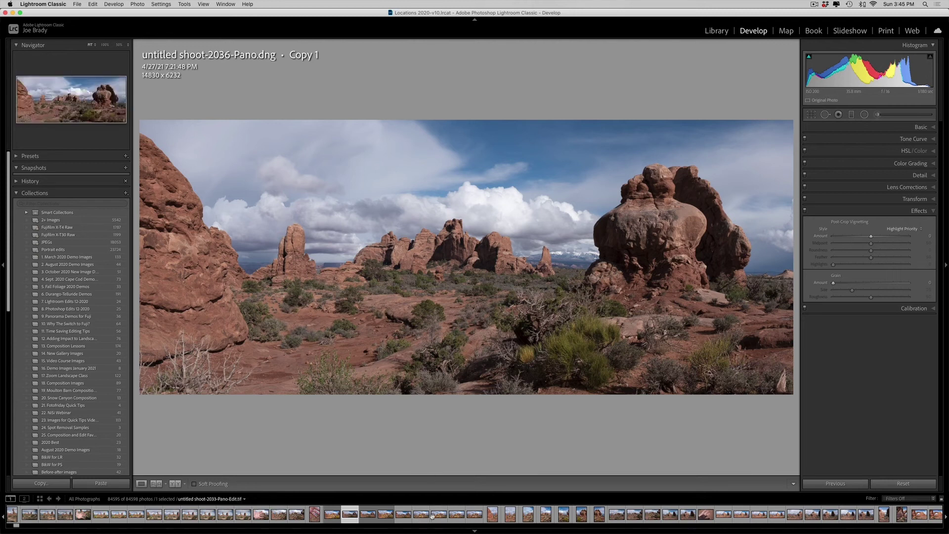
{"action": "left_click", "coordinate": [547, 516], "text": "super"}
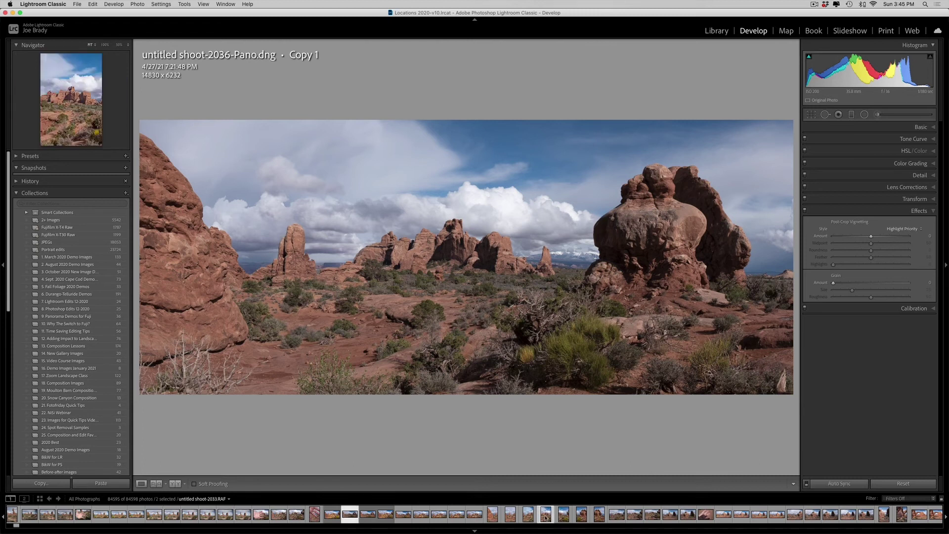
{"action": "left_click", "coordinate": [549, 517]}
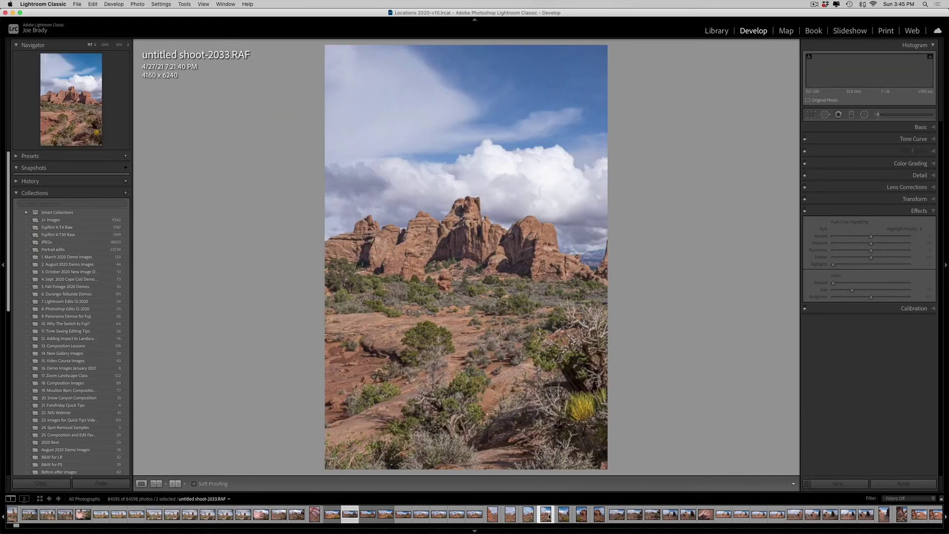
{"action": "left_click", "coordinate": [845, 485]}
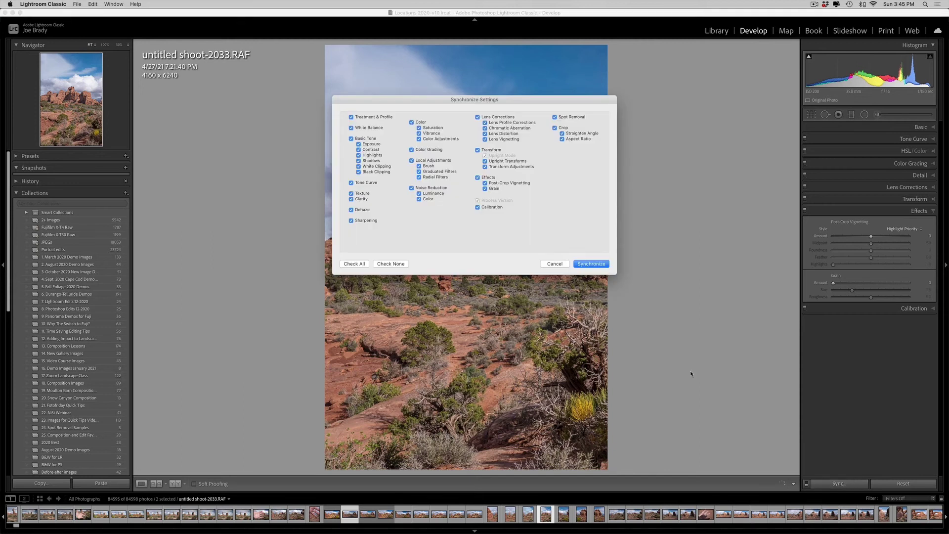
{"action": "left_click", "coordinate": [554, 128]}
{"action": "left_click", "coordinate": [589, 265]}
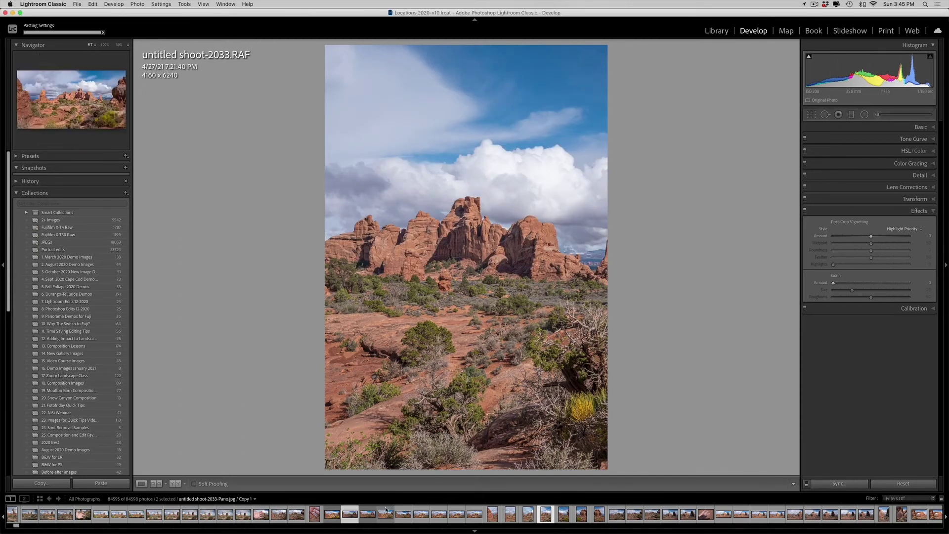
{"action": "left_click", "coordinate": [350, 513]}
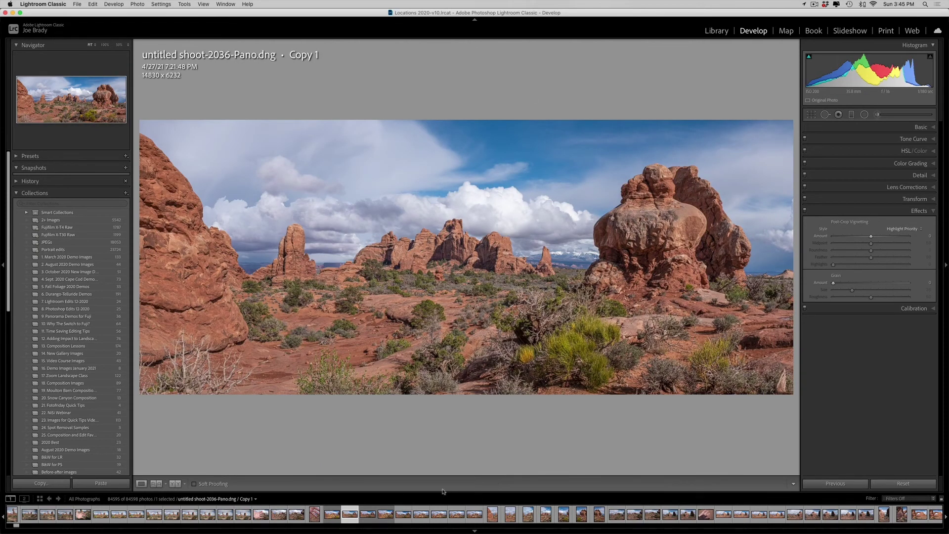
- Select the original panorama alongside Copy 1 and view them in Full Screen Preview
{"action": "left_click", "coordinate": [332, 512], "text": "super"}
{"action": "key", "text": "f"}
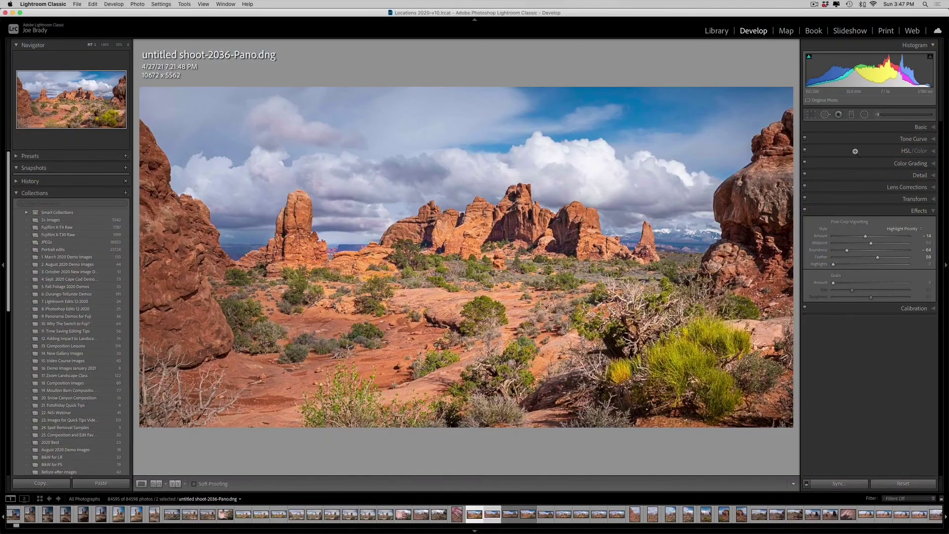
- Select the existing brush pin and paint its mask over the central rock face
{"action": "left_click", "coordinate": [878, 116]}
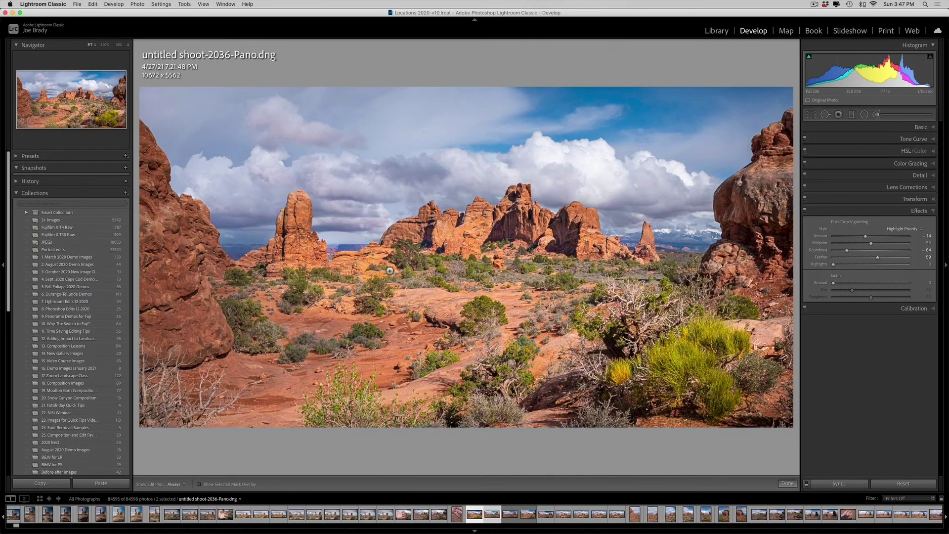
{"action": "key", "text": "o"}
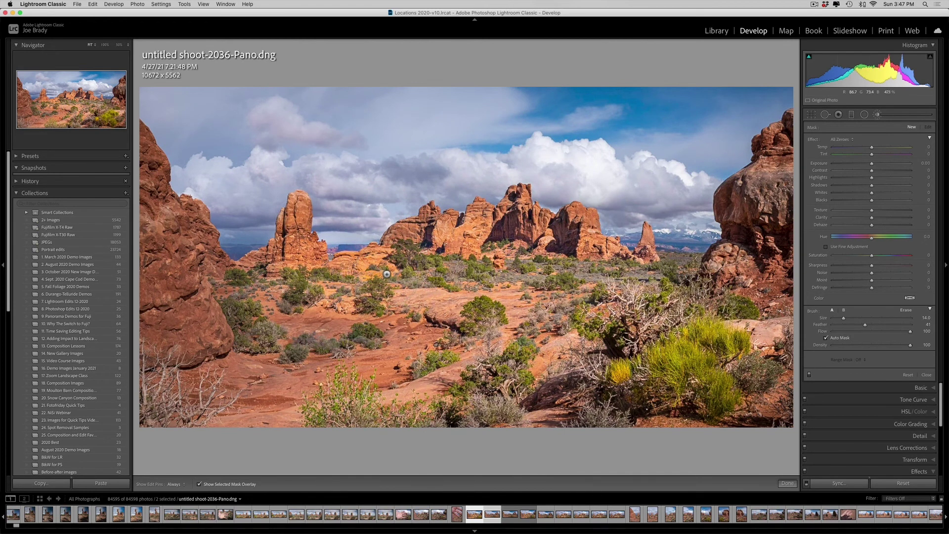
{"action": "left_click", "coordinate": [389, 279]}
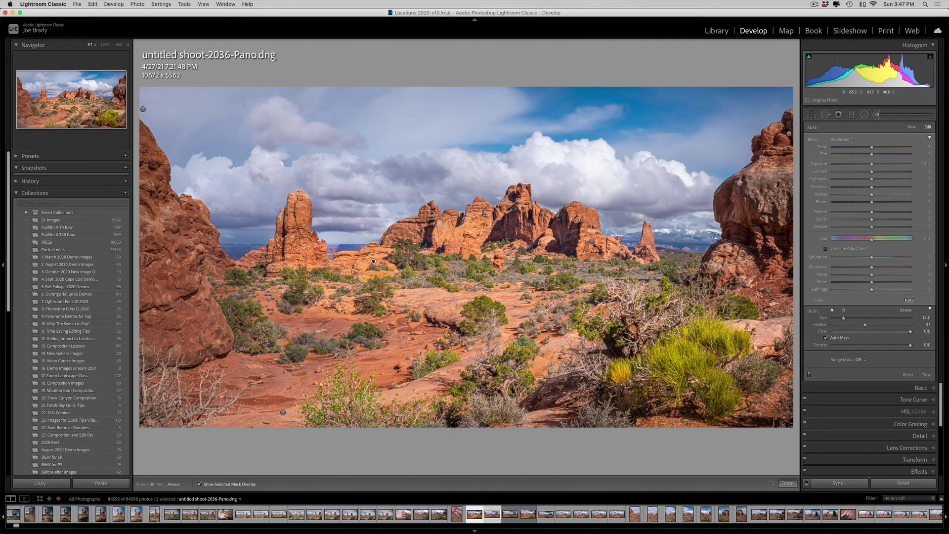
{"action": "key", "text": "o"}
{"action": "key", "text": "o"}
{"action": "mouse_move", "coordinate": [373, 261]}
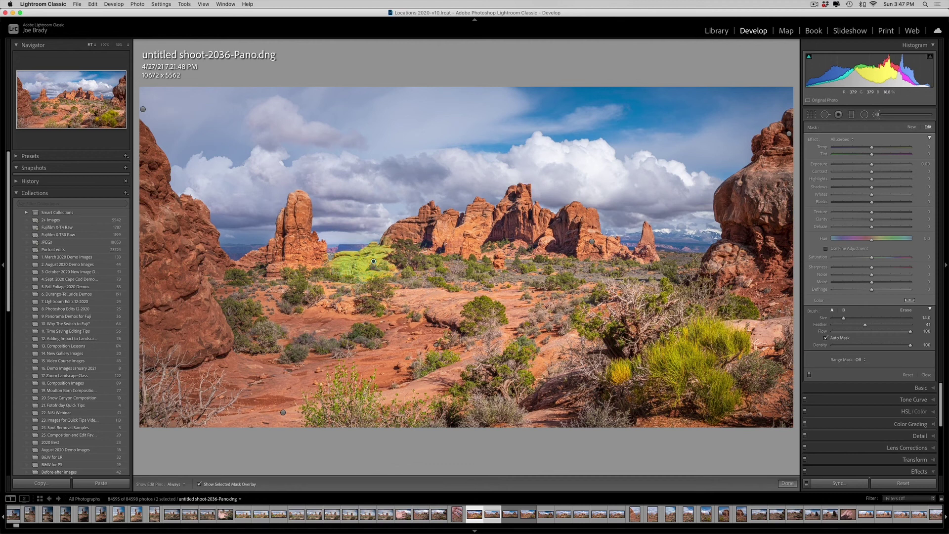
{"action": "left_click", "coordinate": [455, 245]}
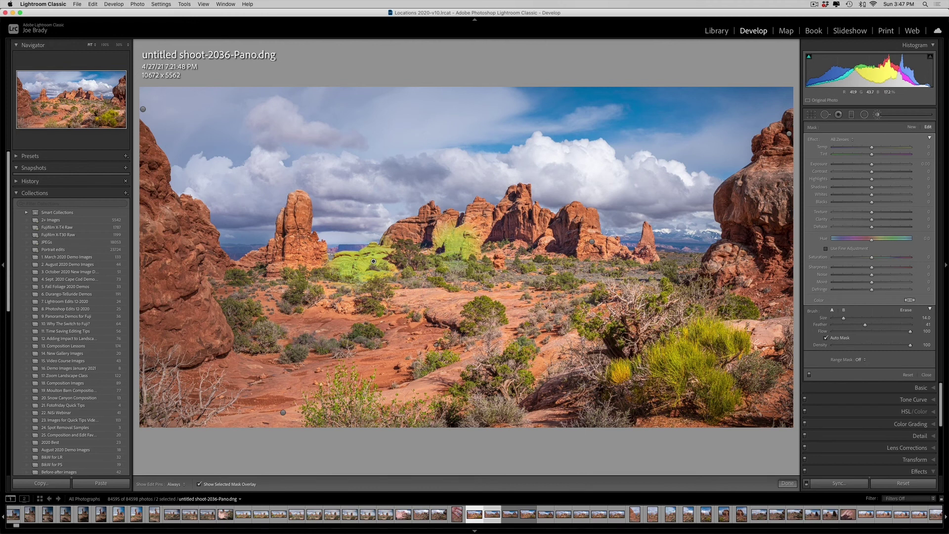
{"action": "key", "text": "o"}
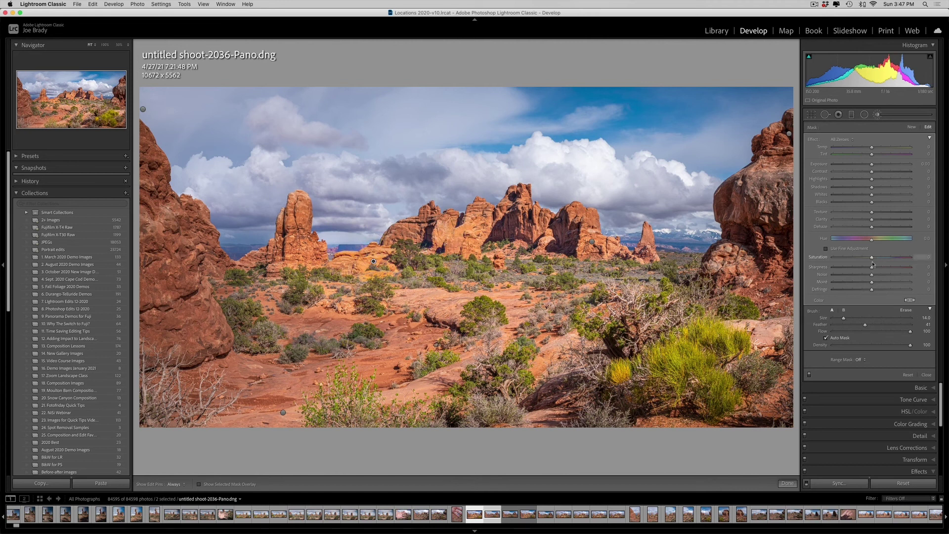
- Set the mask's Saturation to −21 and Exposure to −0.18, then close brush editing
{"action": "left_click_drag", "start_coordinate": [872, 265], "coordinate": [863, 259]}
{"action": "left_click_drag", "start_coordinate": [872, 164], "coordinate": [870, 167]}
{"action": "left_click", "coordinate": [789, 483]}
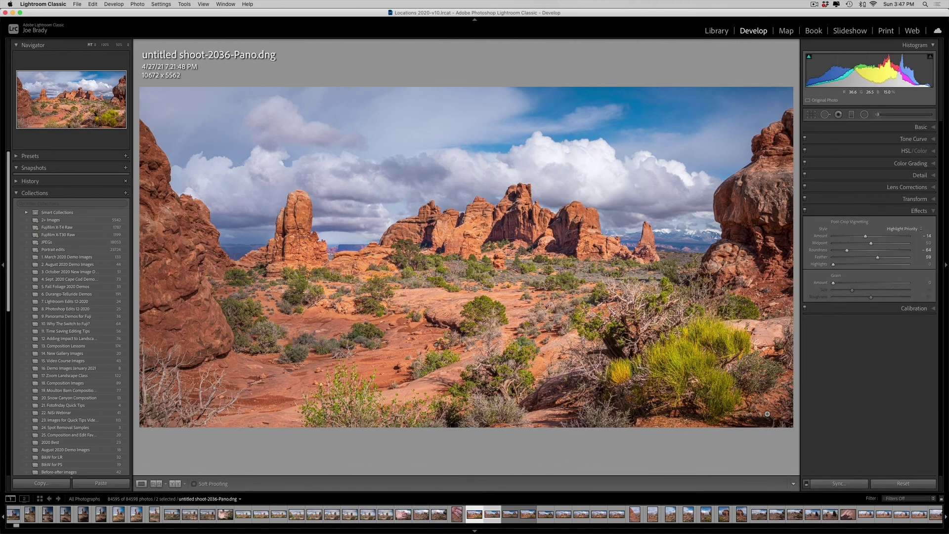